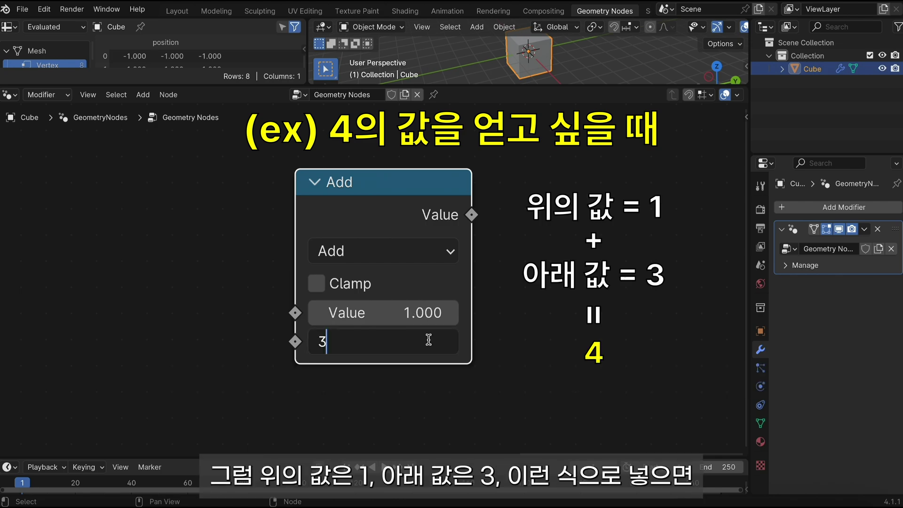
Confirm the Math node as a Multiply operation with values 4 and 3.
key("Return")
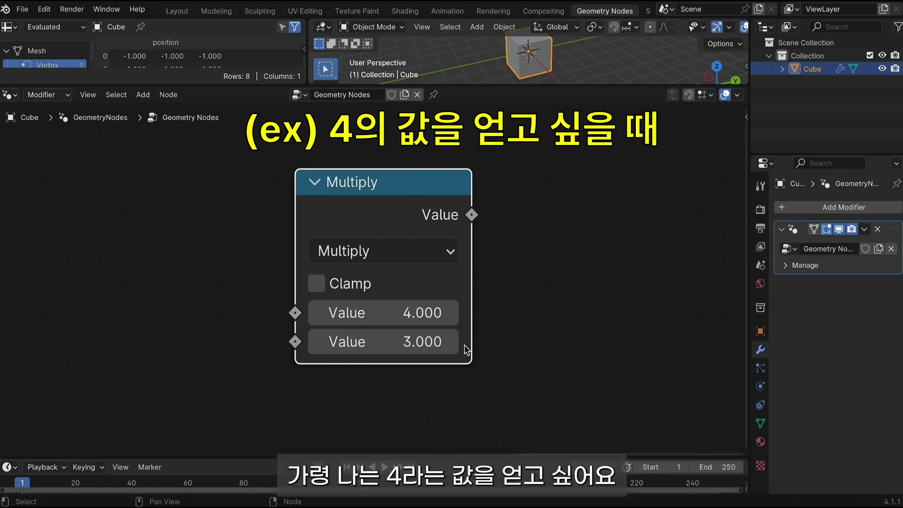
Set the Math node's second value to 1 and switch its operation to Divide.
left_click(405, 347)
type("1")
key("Return")
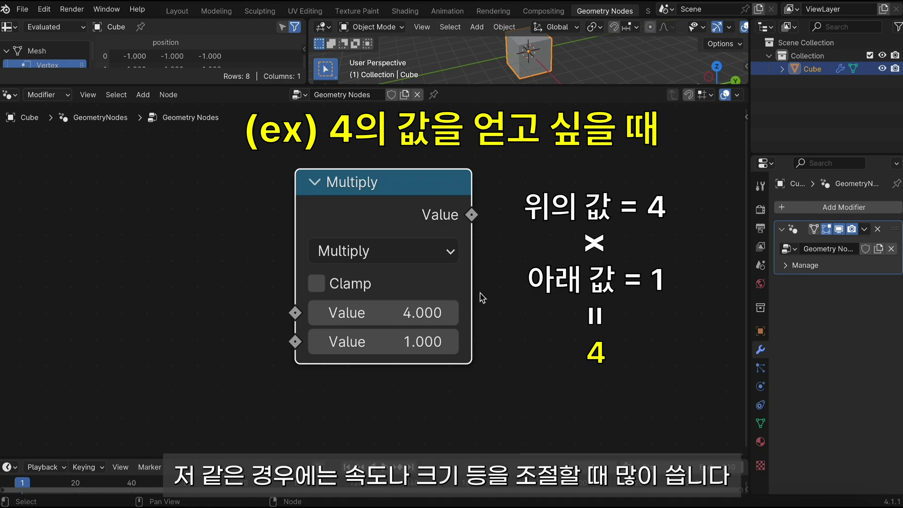
left_click(371, 264)
left_click(365, 407)
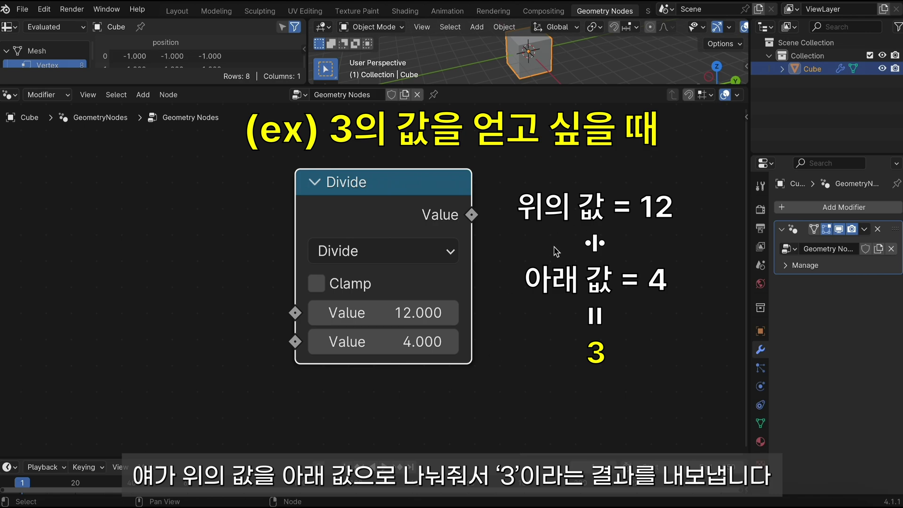
Browse the Math node's operation list, scrolling through the available functions.
left_click(397, 254)
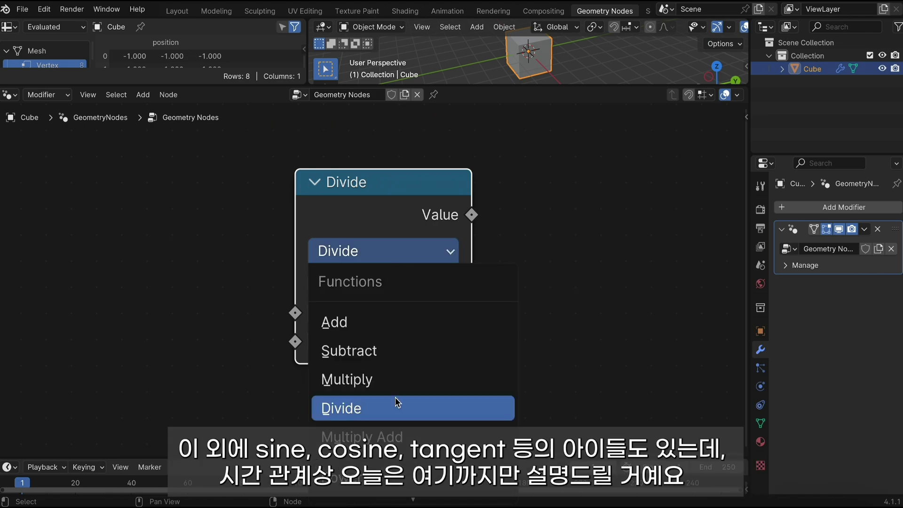
scroll(397, 402, "down", 10)
scroll(397, 402, "down", 3)
scroll(398, 401, "up", 5)
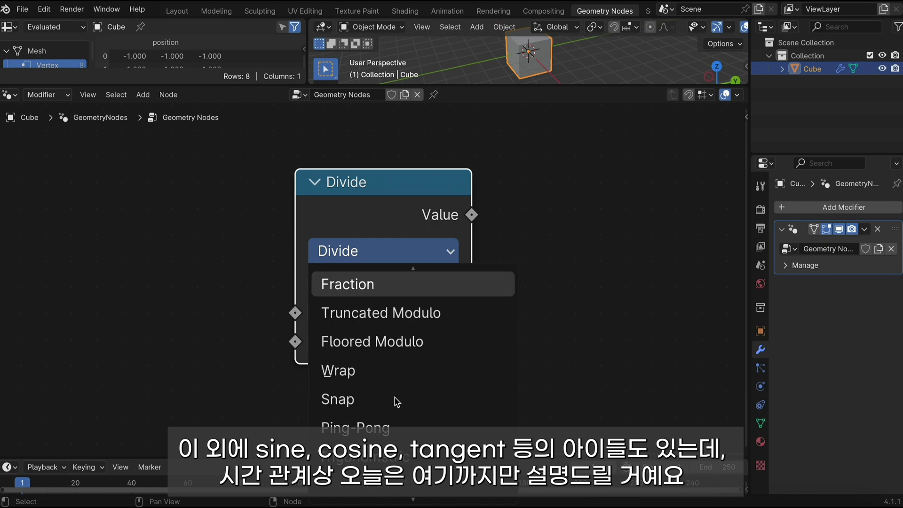
scroll(397, 403, "down", 5)
scroll(398, 403, "down", 2)
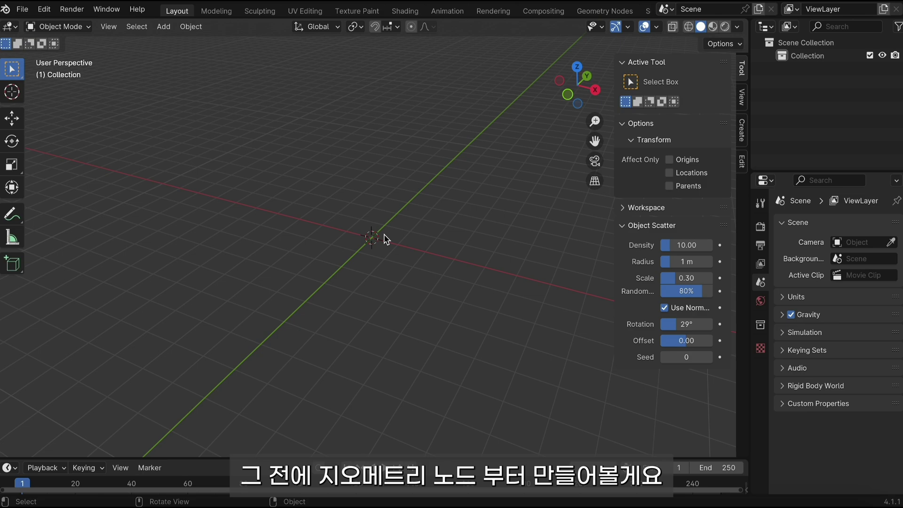
Add an Ico Sphere, give it a Geometry Nodes modifier, and switch to the Geometry Nodes workspace.
key("shift+a")
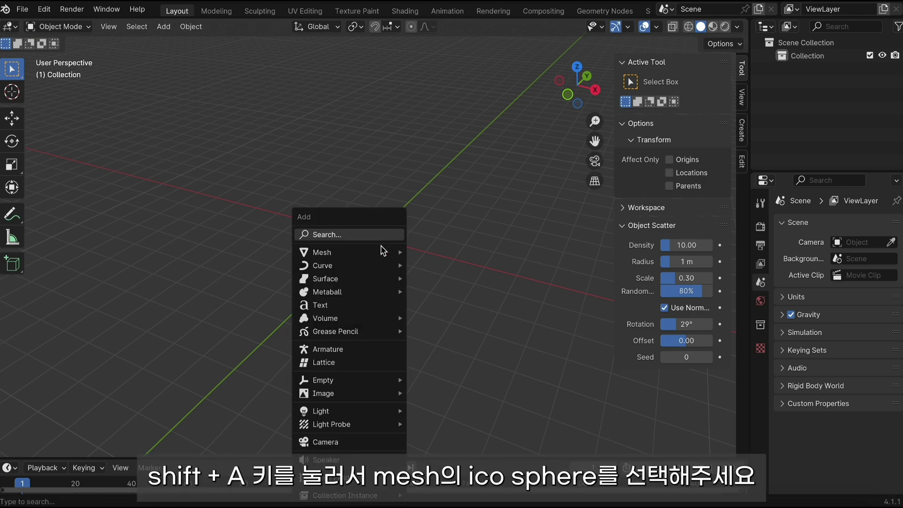
mouse_move(323, 252)
left_click(464, 306)
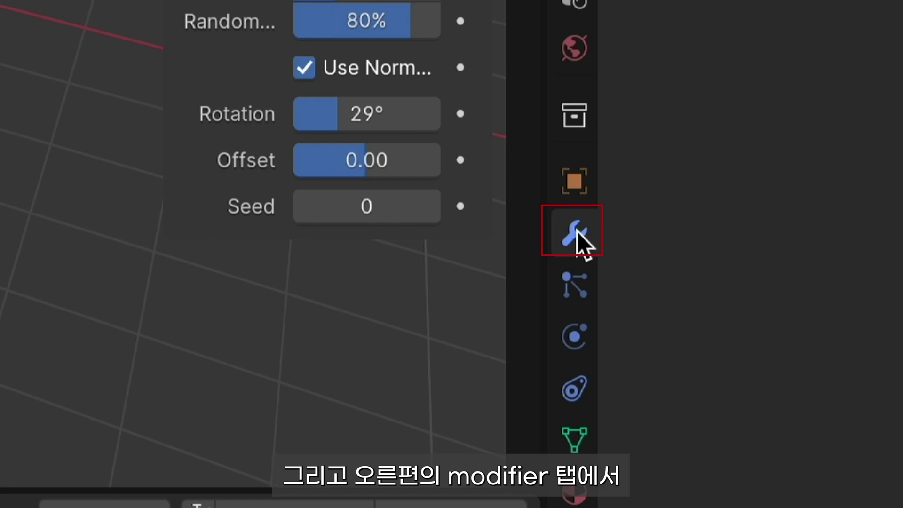
left_click(574, 240)
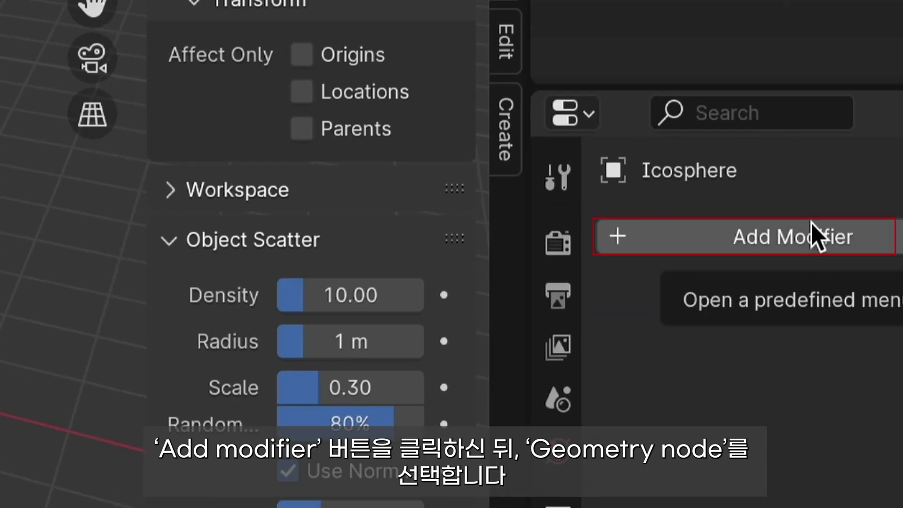
left_click(816, 235)
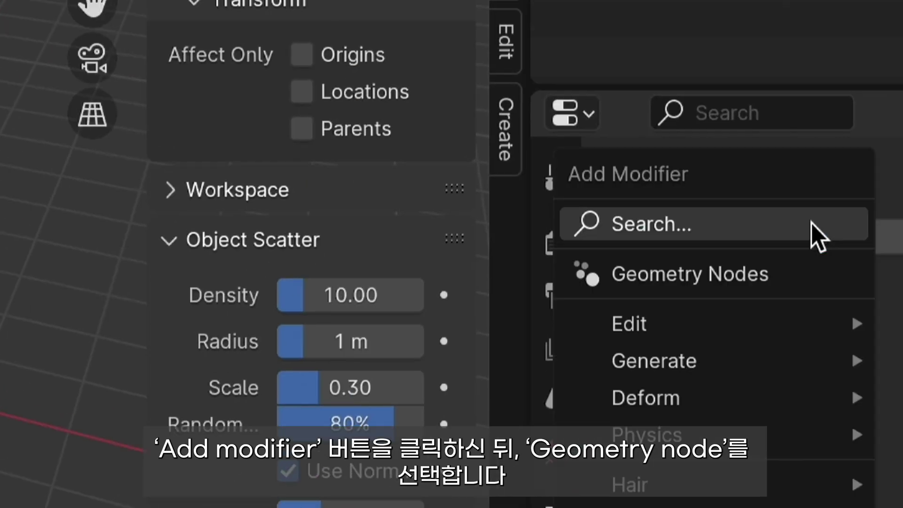
left_click(783, 267)
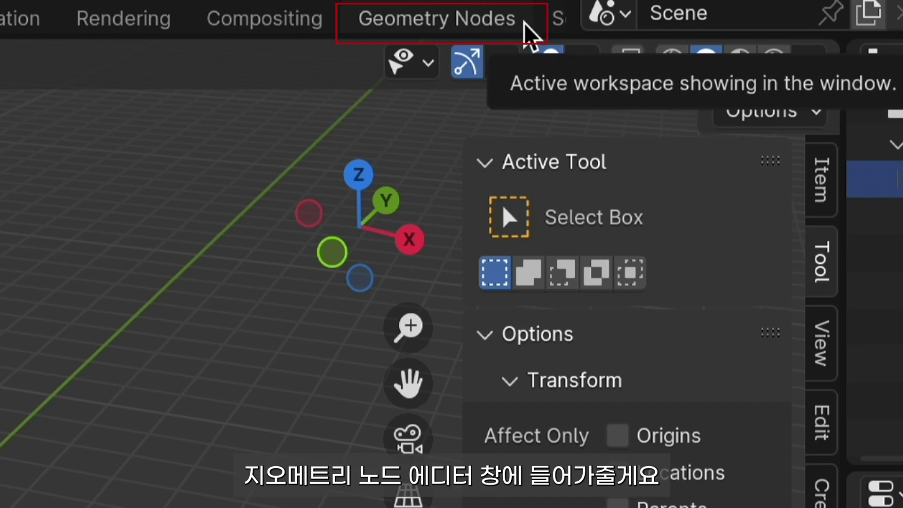
left_click(524, 21)
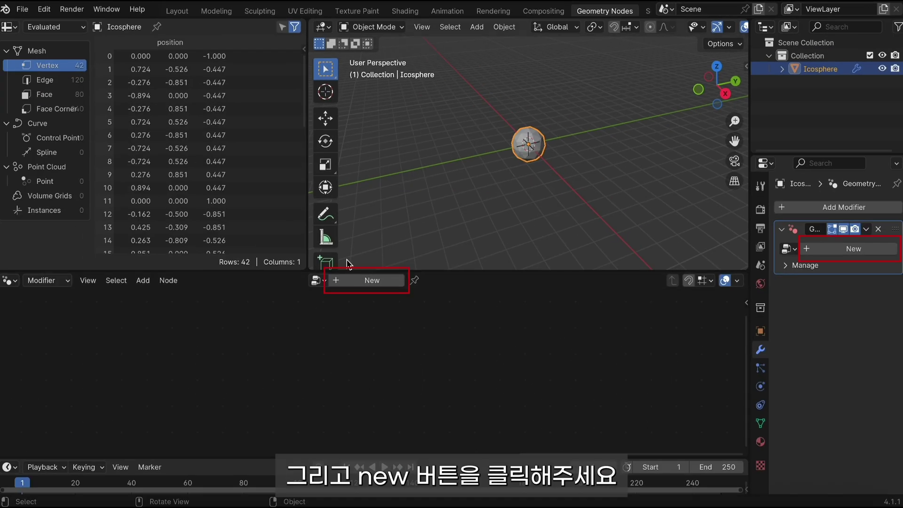
Create a new geometry node tree for the icosphere's modifier.
left_click(372, 280)
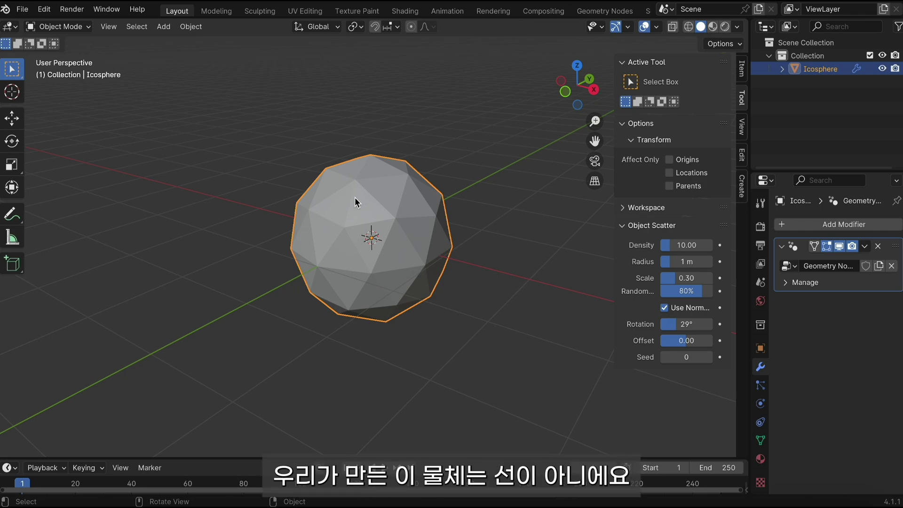
Insert the Mesh to Curve node into the Group Input–Output link, then mute it.
key("Tab")
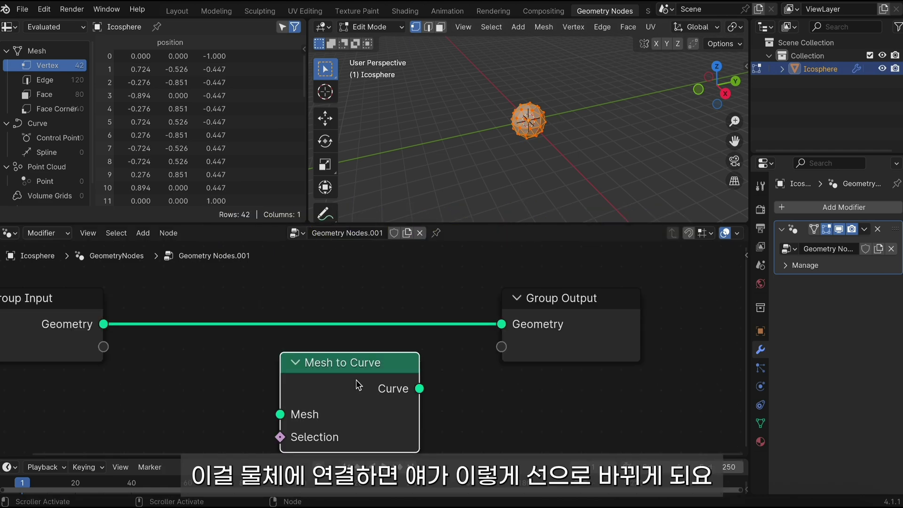
mouse_move(353, 376)
left_mouse_down()
mouse_move(295, 350)
mouse_move(287, 323)
left_mouse_up()
key("Tab")
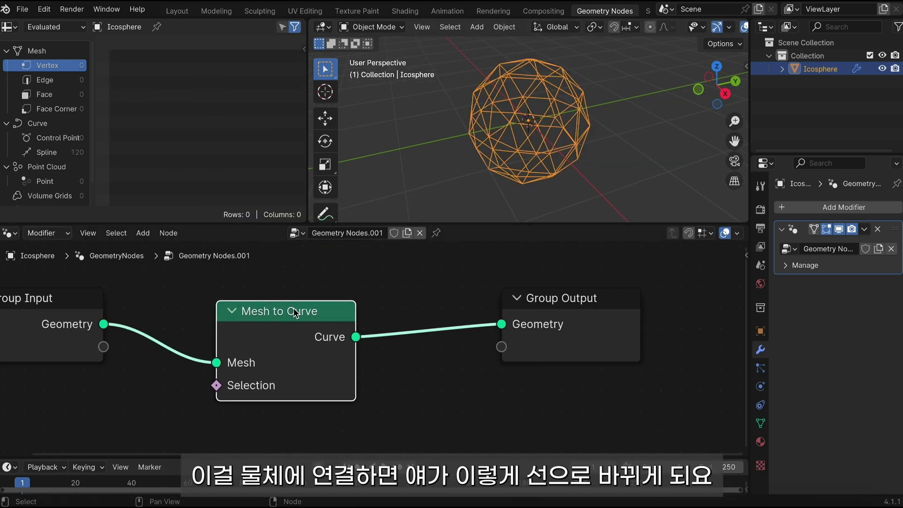
key("m")
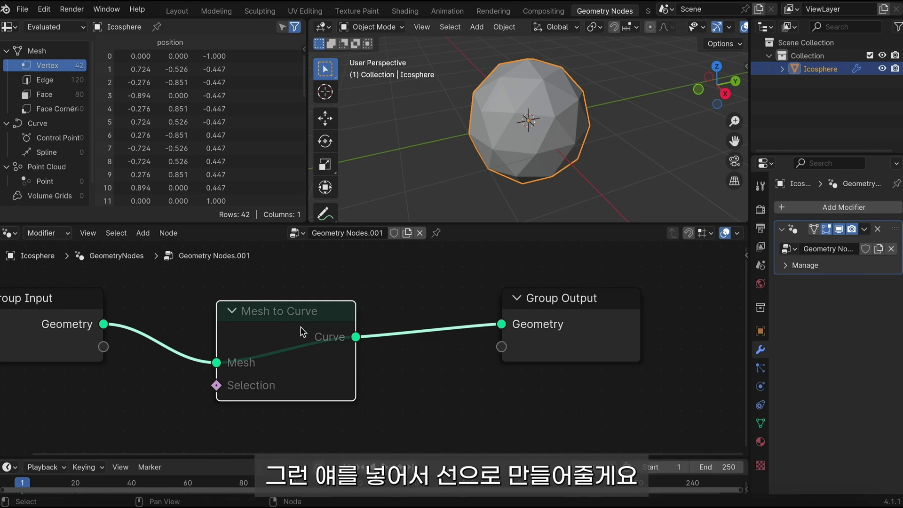
Delete the muted node and drop a fresh Mesh to Curve node onto the Group Input–Output link.
key("x")
scroll(301, 332, "down", 3)
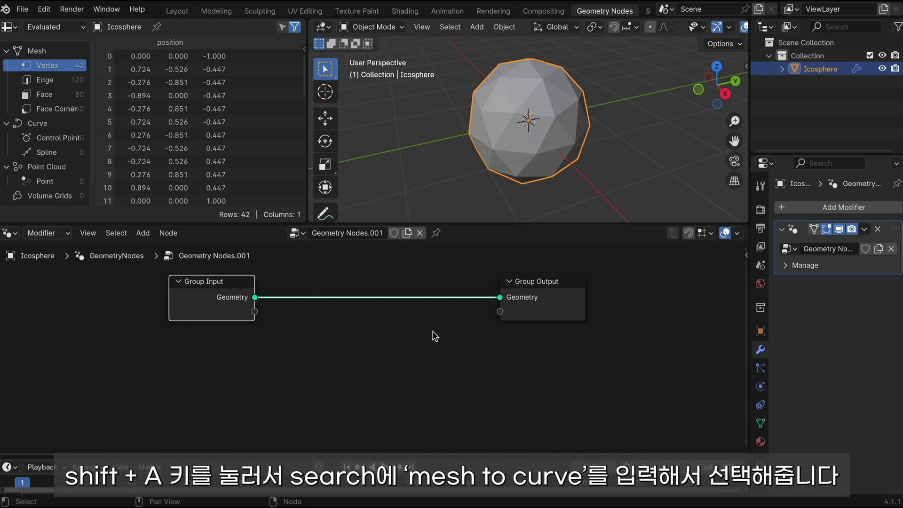
key("shift+a")
left_click(354, 226)
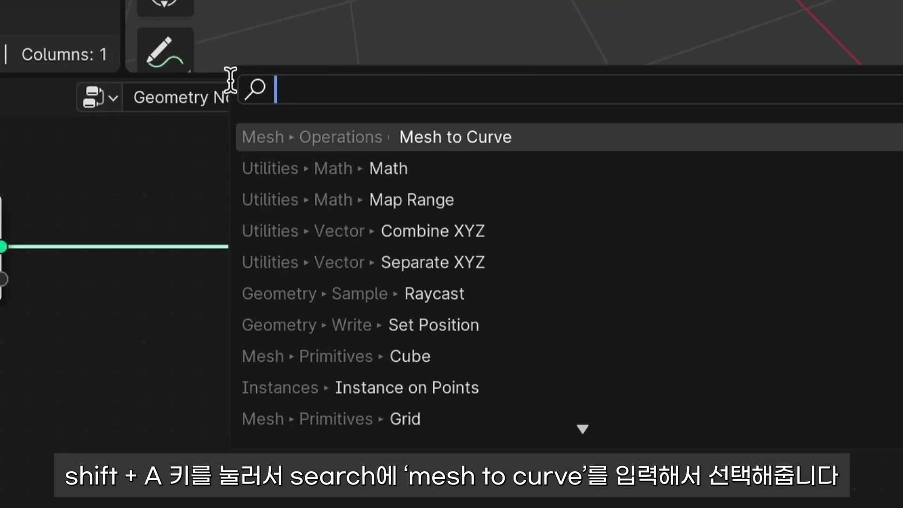
type("mesh to")
key("Return")
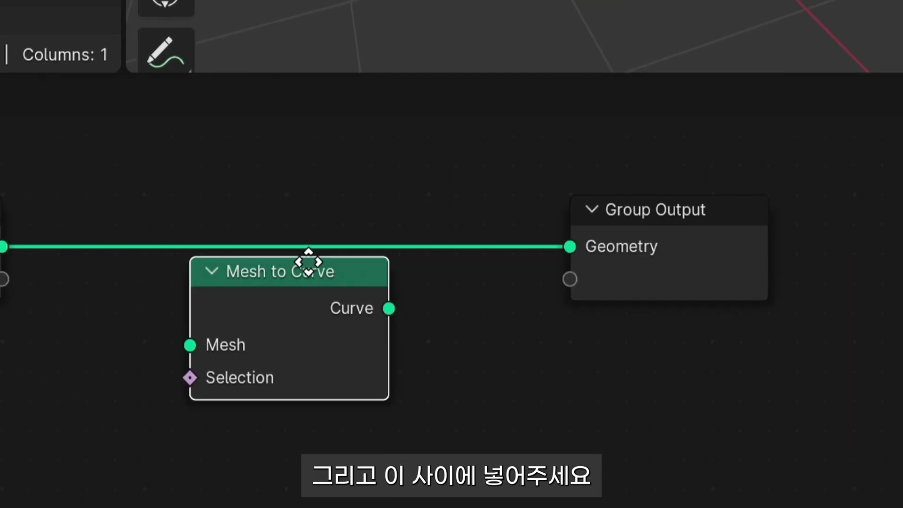
left_click(478, 232)
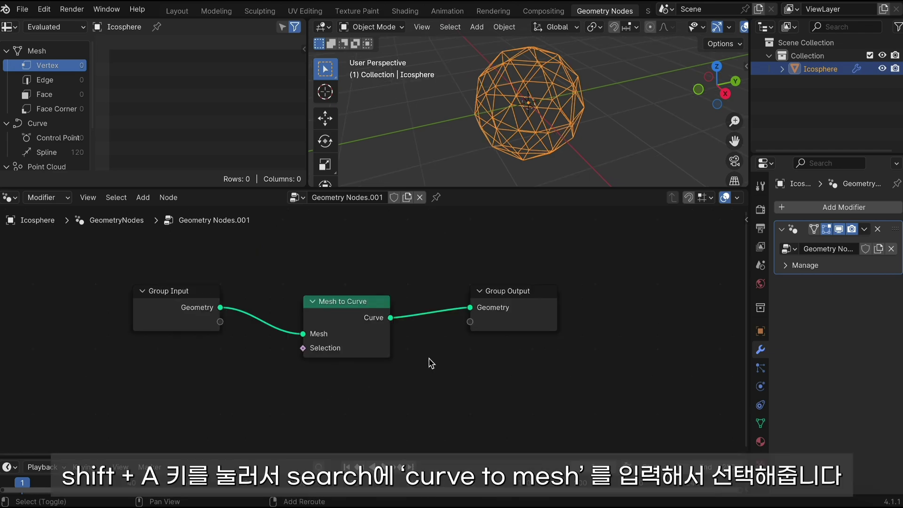
Add a Curve to Mesh node between Mesh to Curve and Group Output.
key("shift+a")
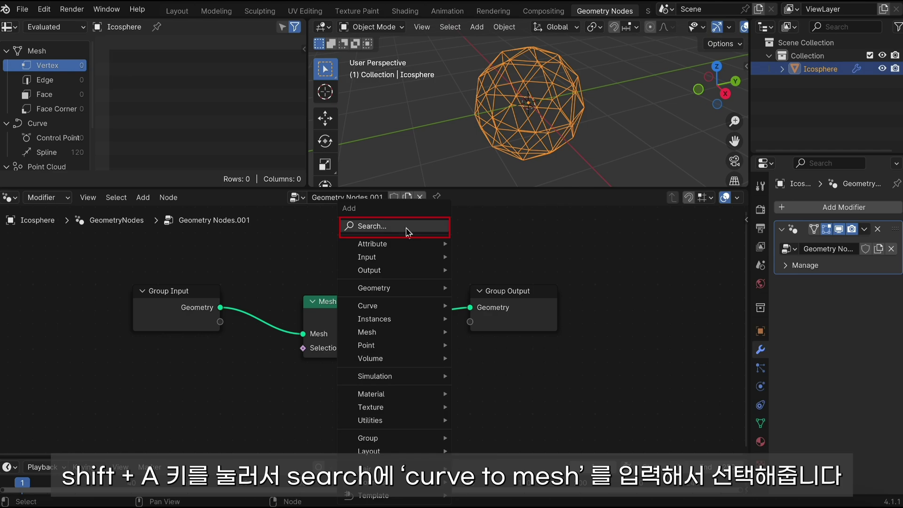
left_click(406, 231)
type("curv")
type("e to me")
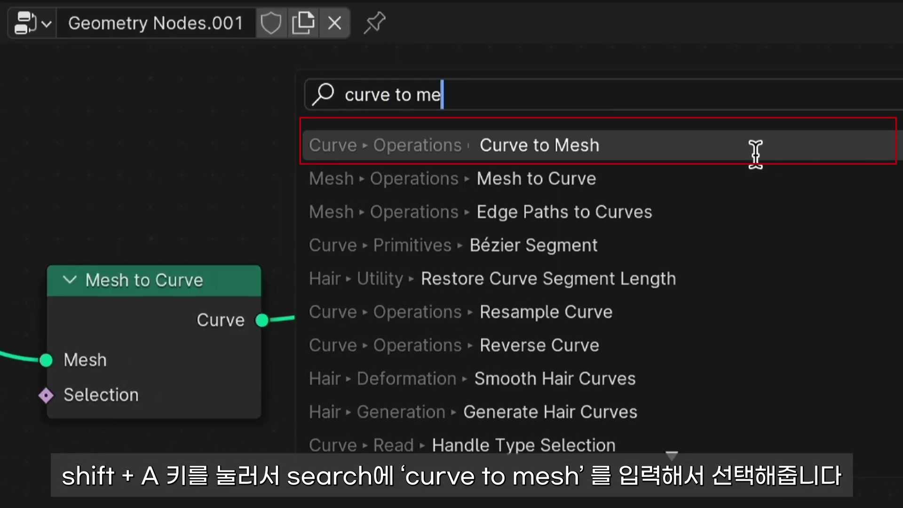
left_click(756, 146)
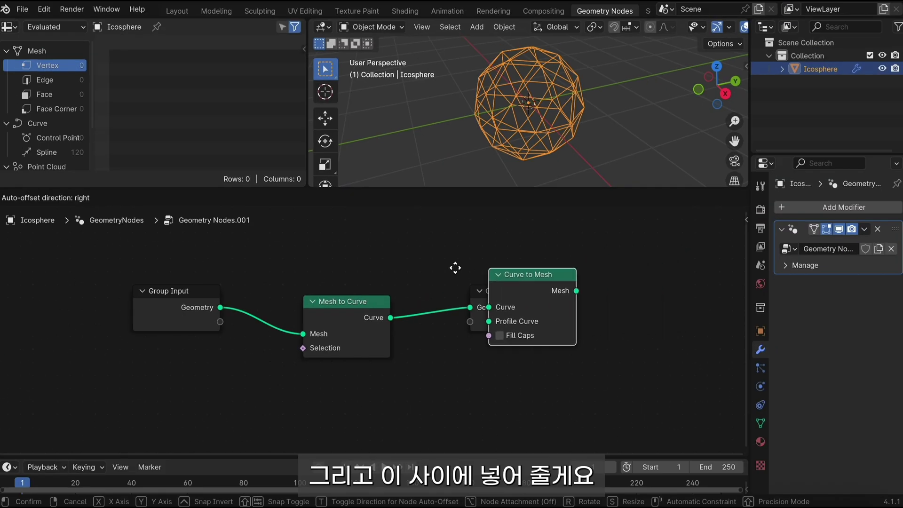
left_click(413, 275)
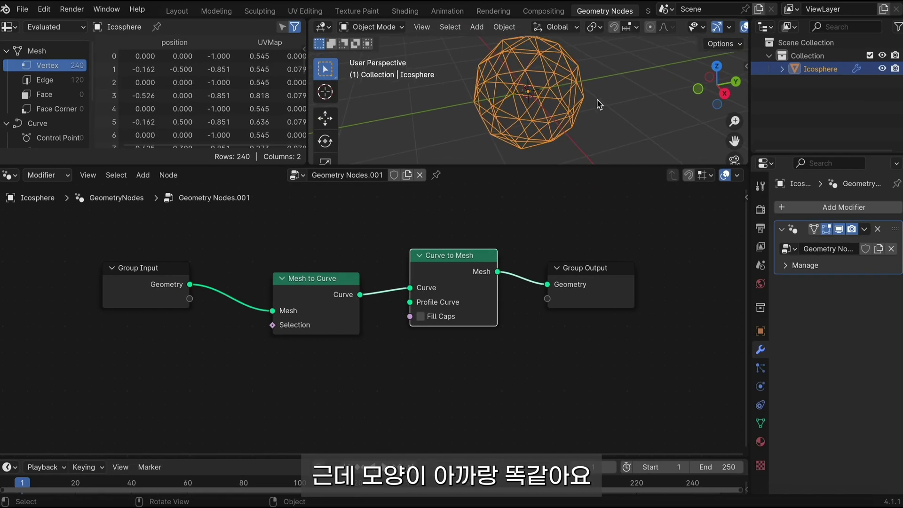
Scroll the view to the right to bring the Bézier curve's node tree into view.
scroll(596, 100, "right", 2)
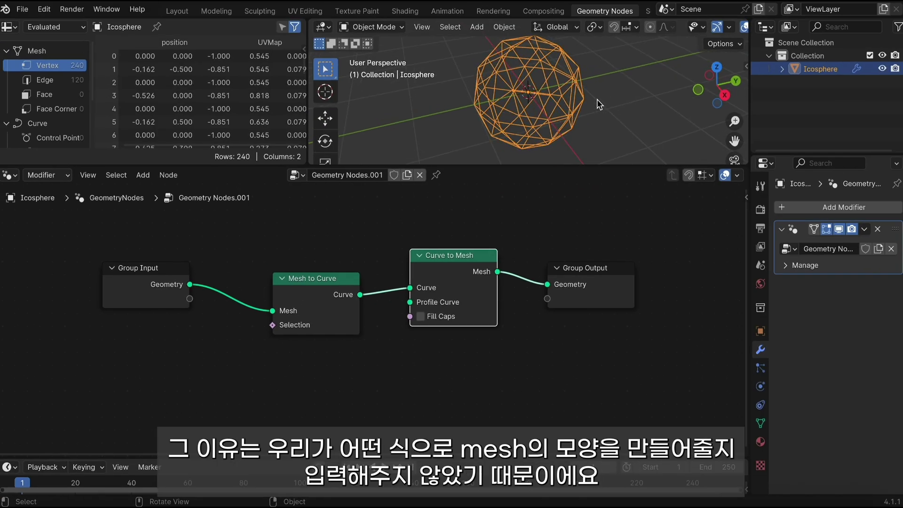
scroll(526, 92, "right", 5)
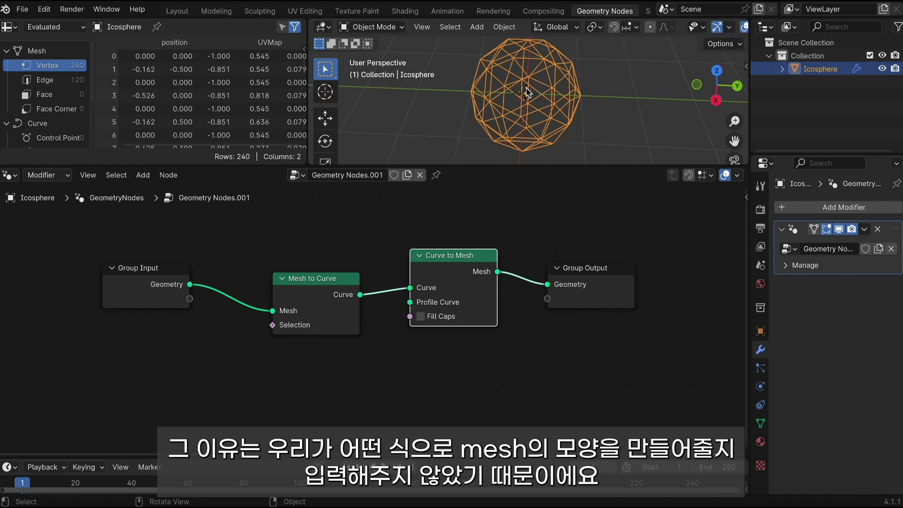
scroll(526, 92, "right", 3)
scroll(526, 92, "right", 3)
scroll(526, 92, "right", 3)
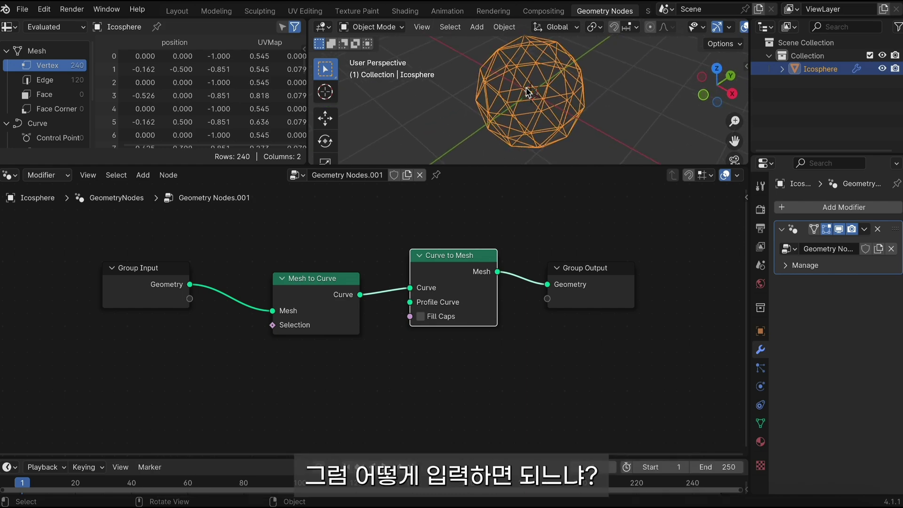
scroll(525, 89, "right", 3)
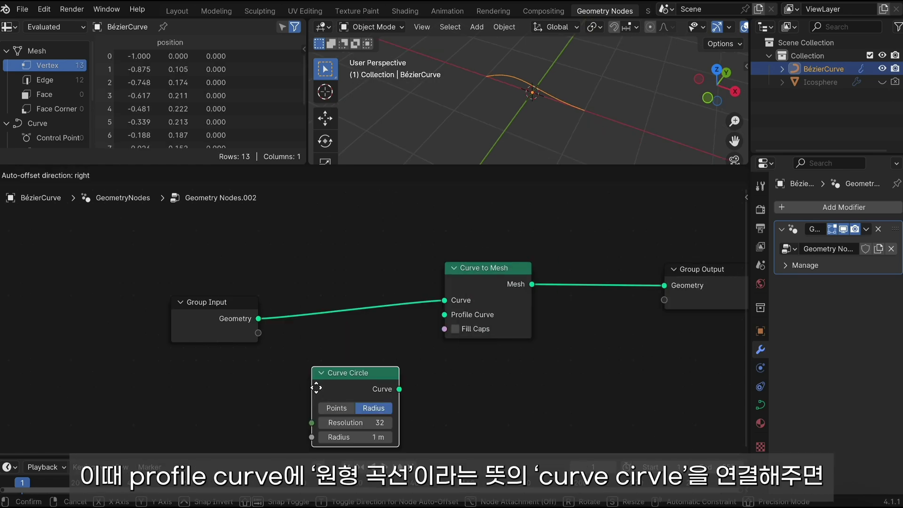
Place the Curve Circle node, link it to Profile Curve, and orbit to view the round tube.
left_click(183, 410)
left_click_drag(430, 244, 589, 128)
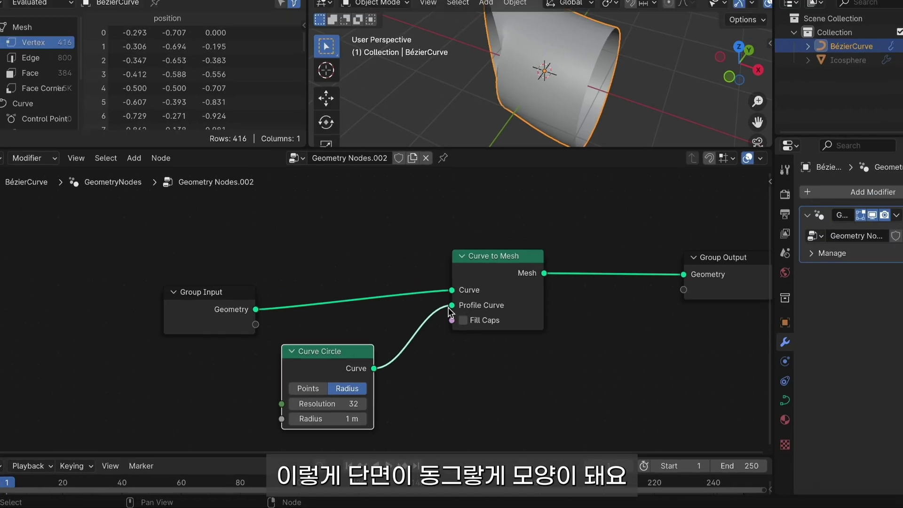
mouse_move(575, 140)
middle_mouse_down()
mouse_move(575, 122)
mouse_move(575, 139)
middle_mouse_up()
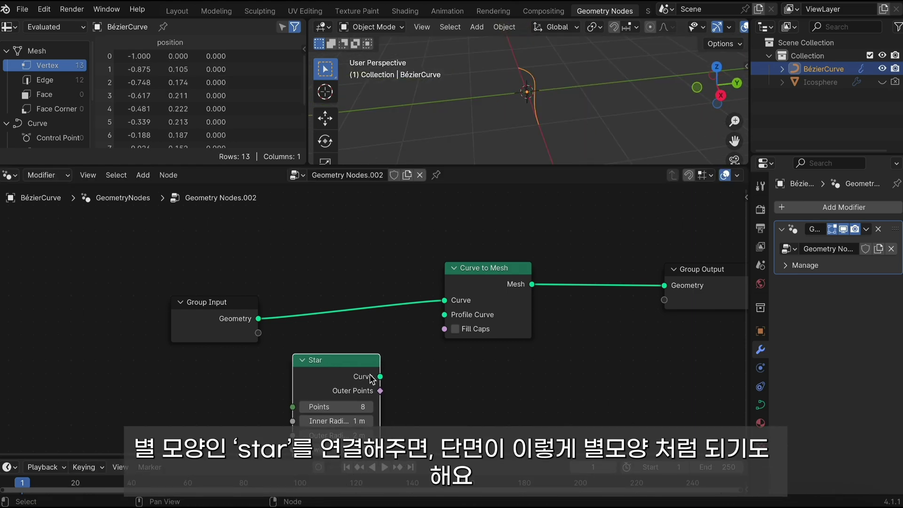
Link the Star node to Profile Curve and orbit out to view the star-shaped mesh.
left_click_drag(380, 377, 441, 322)
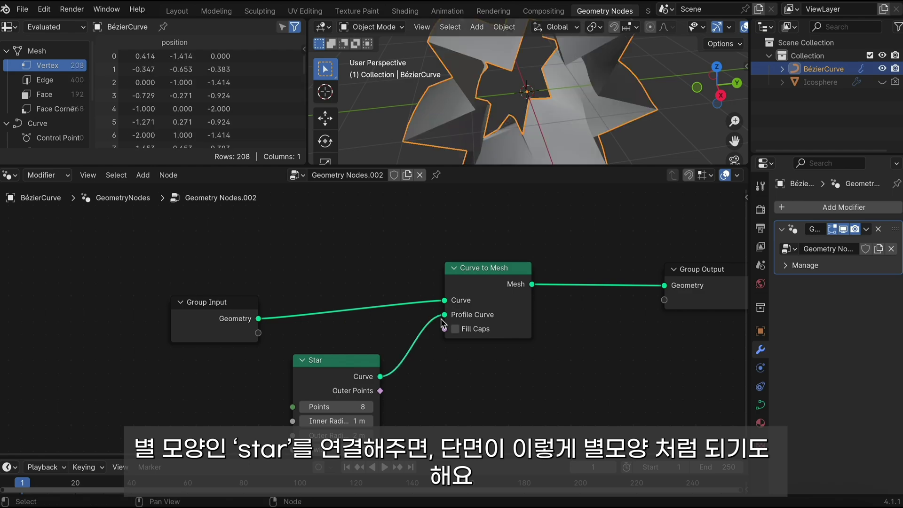
middle_click_drag(557, 123, 557, 123)
scroll(592, 75, "down", 4)
middle_click_drag(591, 74, 595, 79)
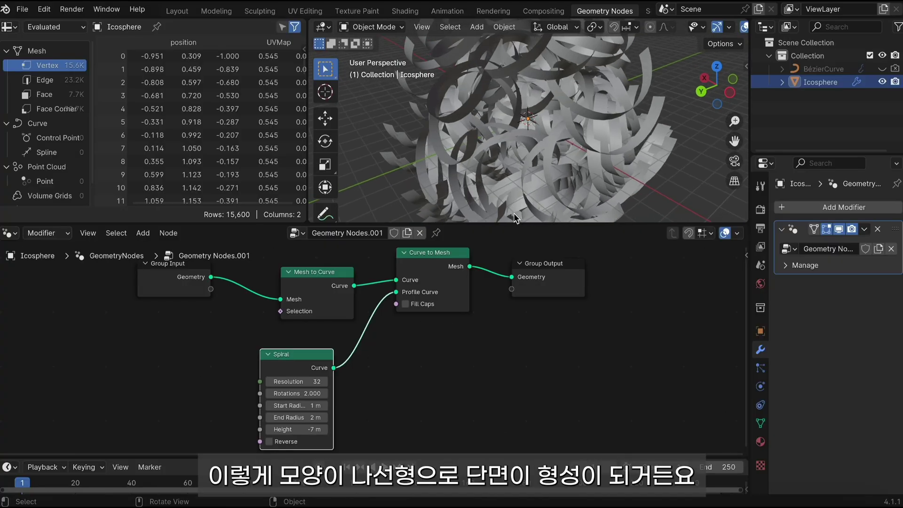
Add a Curve Spiral node and link it to Curve to Mesh's Profile Curve input.
middle_click_drag(516, 218, 516, 217)
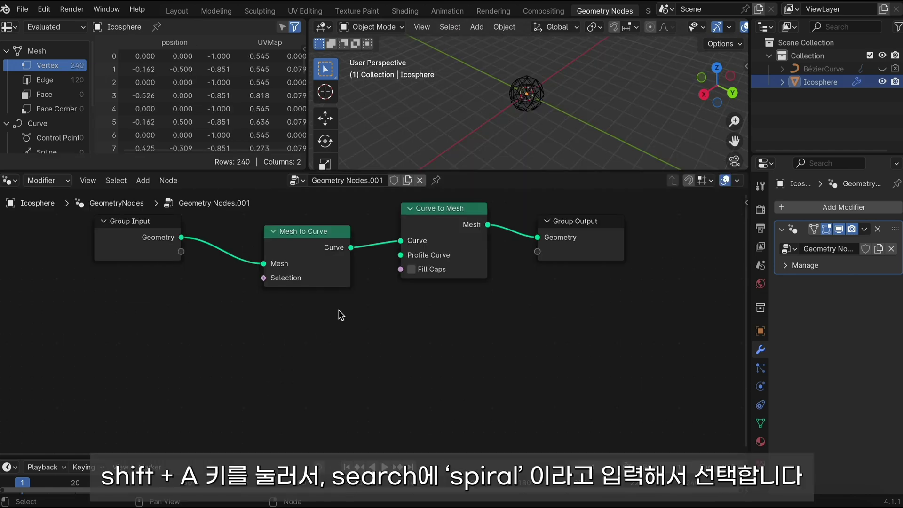
key("shift+a")
left_click(347, 221)
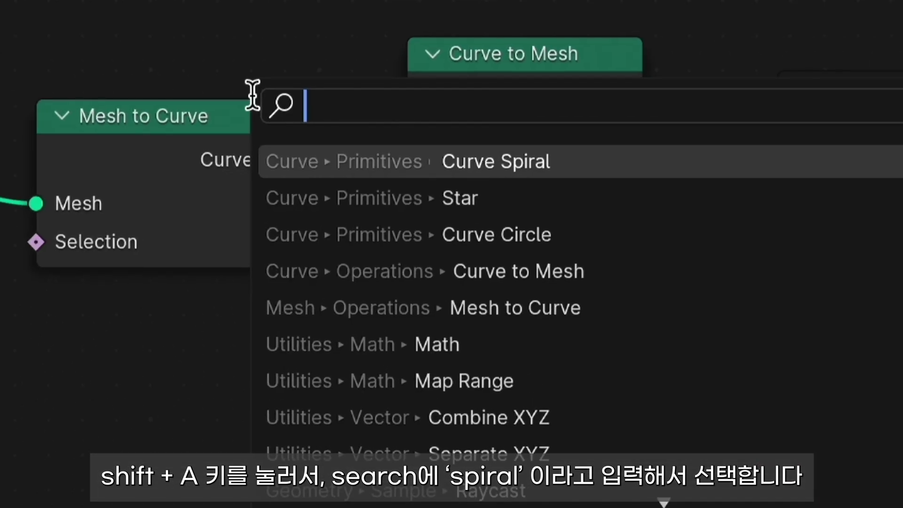
type("spir")
key("Return")
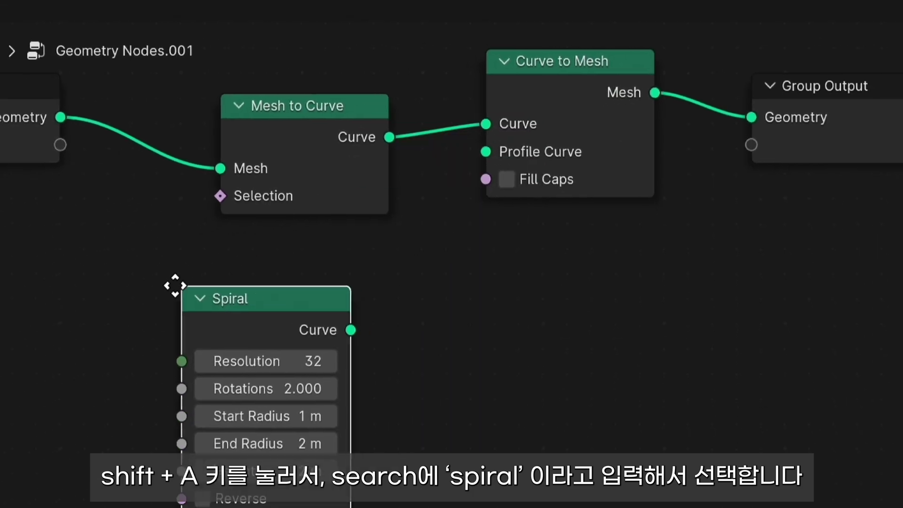
left_click(174, 283)
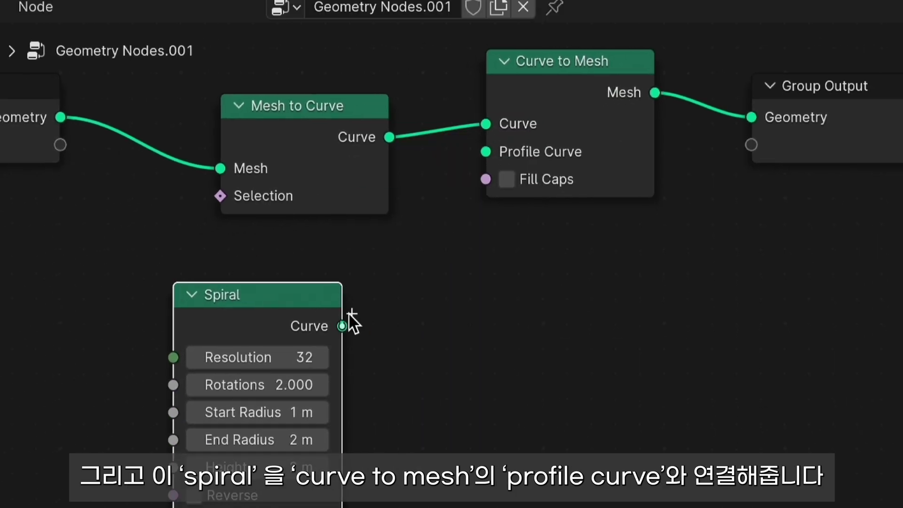
left_click_drag(343, 326, 494, 150)
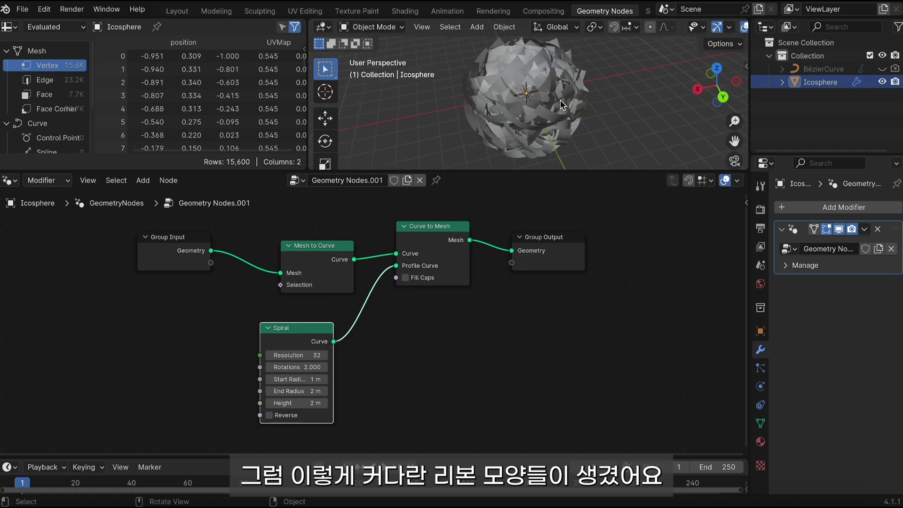
Set the Spiral's Height to -7 m and orbit to inspect the longer ribbons.
middle_click_drag(560, 100, 555, 104)
mouse_move(301, 403)
left_mouse_down()
mouse_move(273, 403)
mouse_move(305, 403)
left_mouse_up()
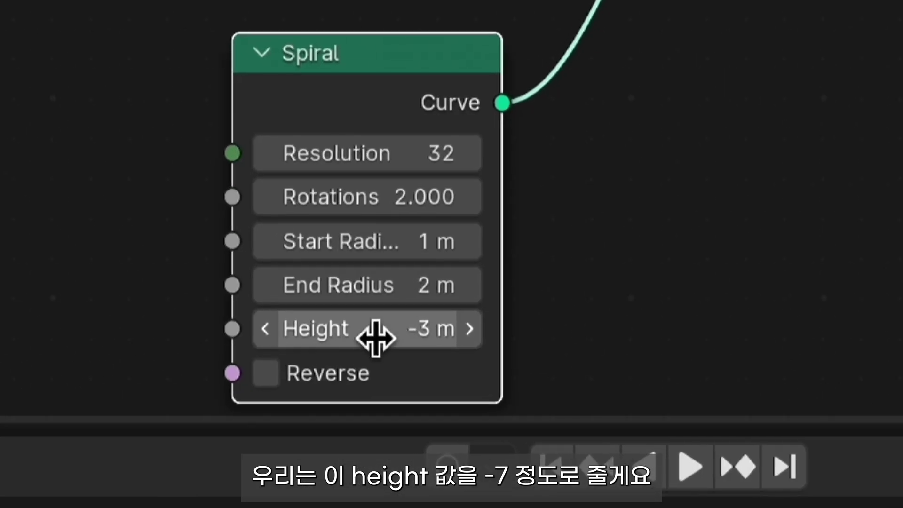
left_click(376, 353)
type("-7")
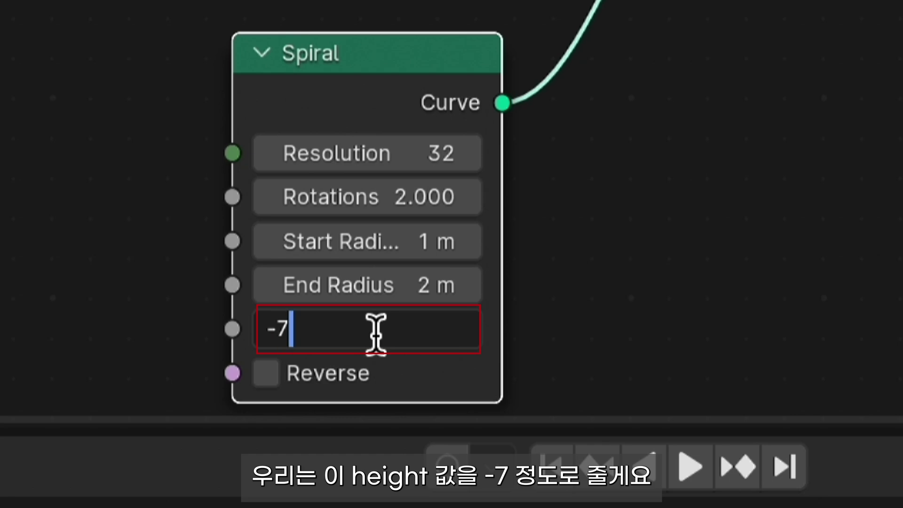
key("Return")
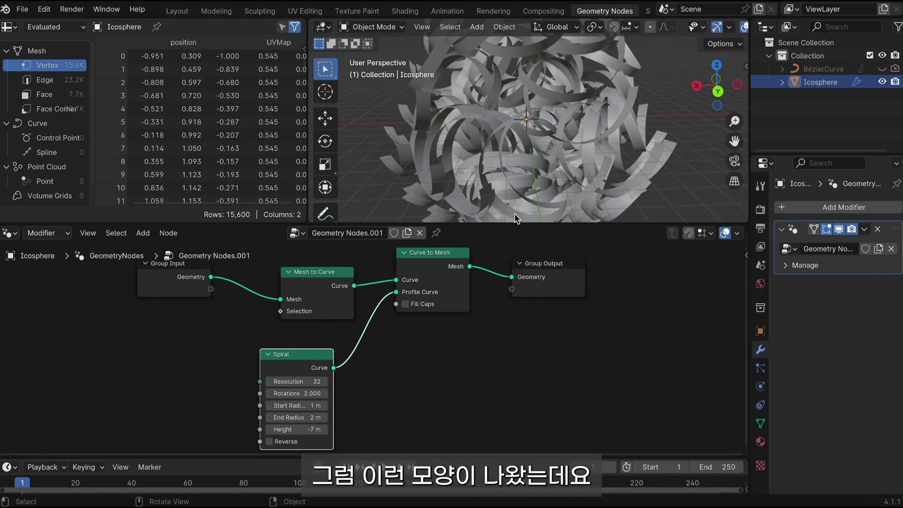
middle_click_drag(518, 220, 515, 219)
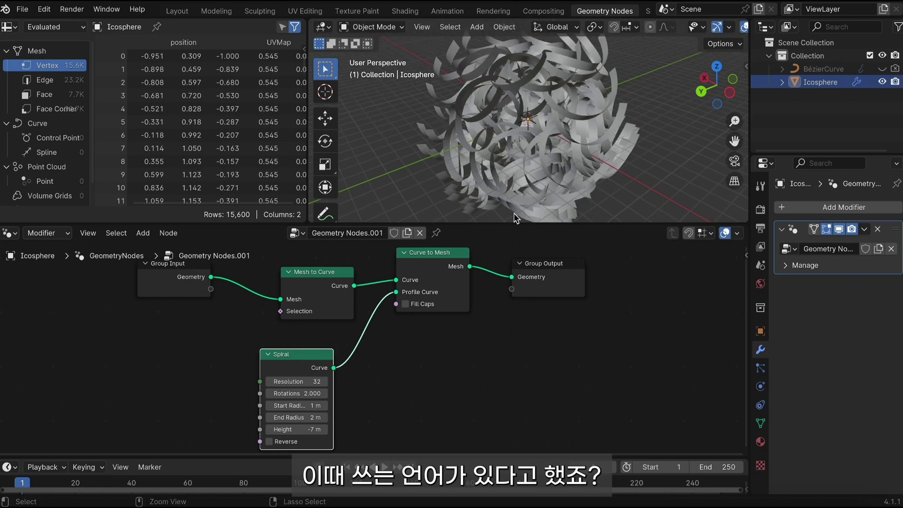
middle_click_drag(516, 218, 516, 217)
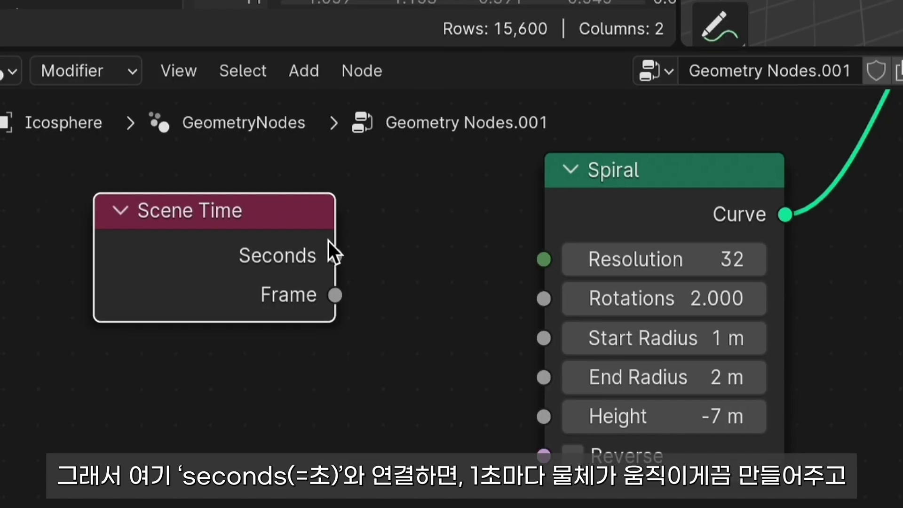
Test driving Spiral Rotations with time outputs, previewing playback, then return to an early frame.
left_click_drag(329, 258, 532, 300)
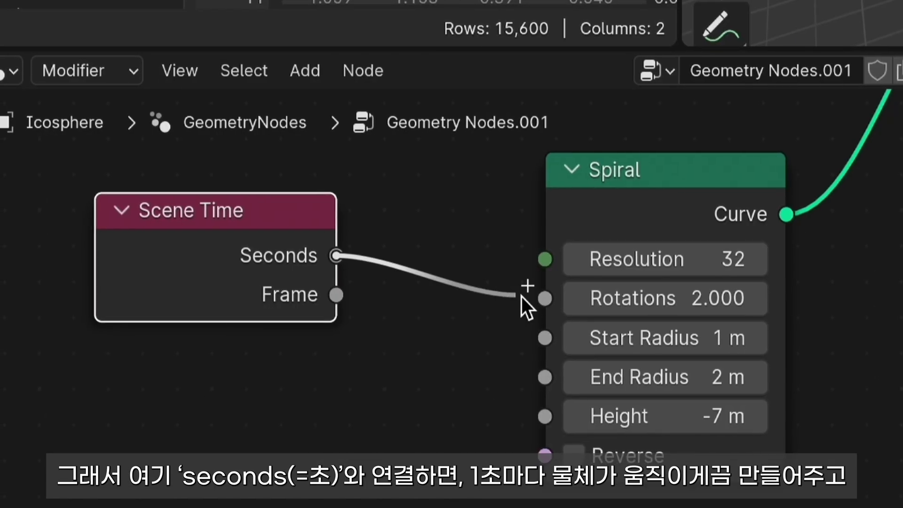
left_click(378, 456)
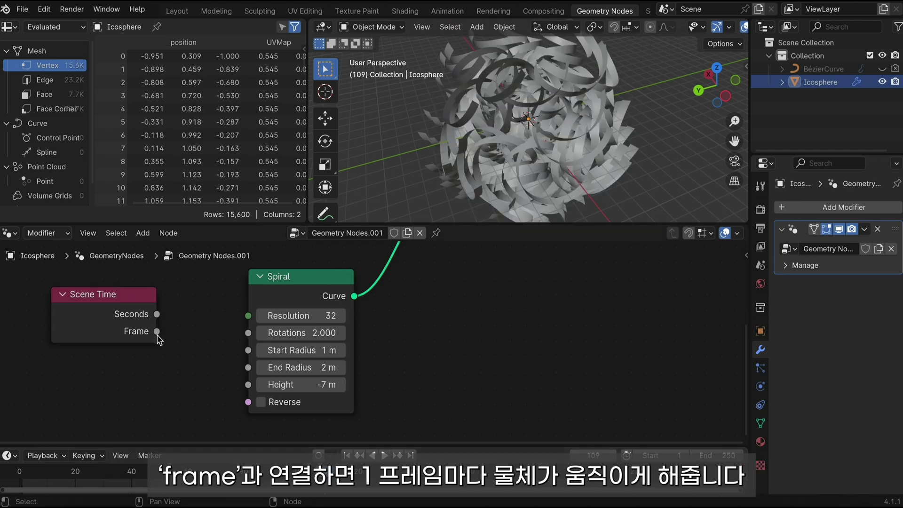
left_click_drag(156, 331, 248, 333)
key("space")
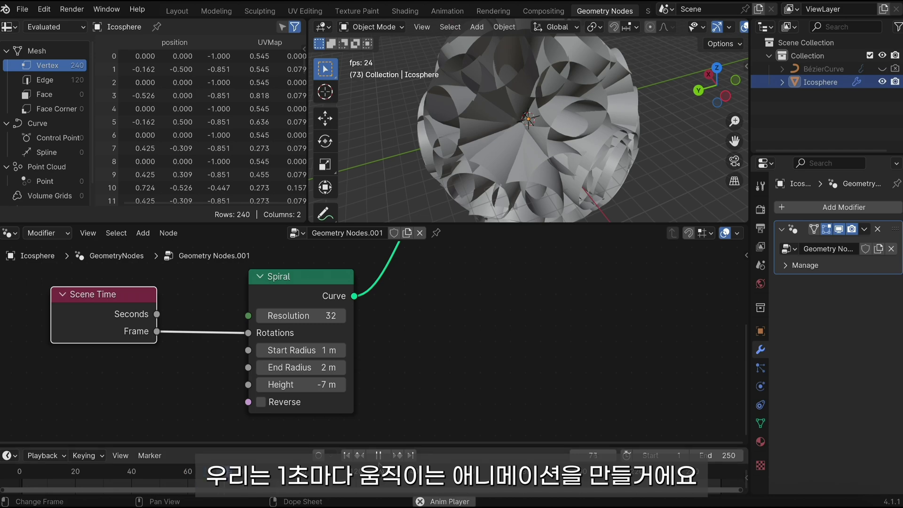
key("space")
left_click_drag(285, 468, 64, 470)
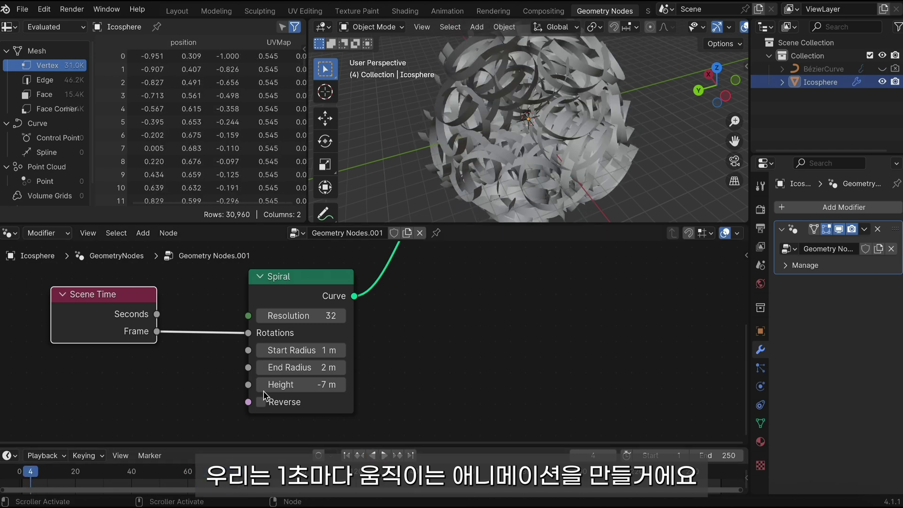
Add a Scene Time node left of the Spiral and wire Seconds into Rotations.
key("shift+a")
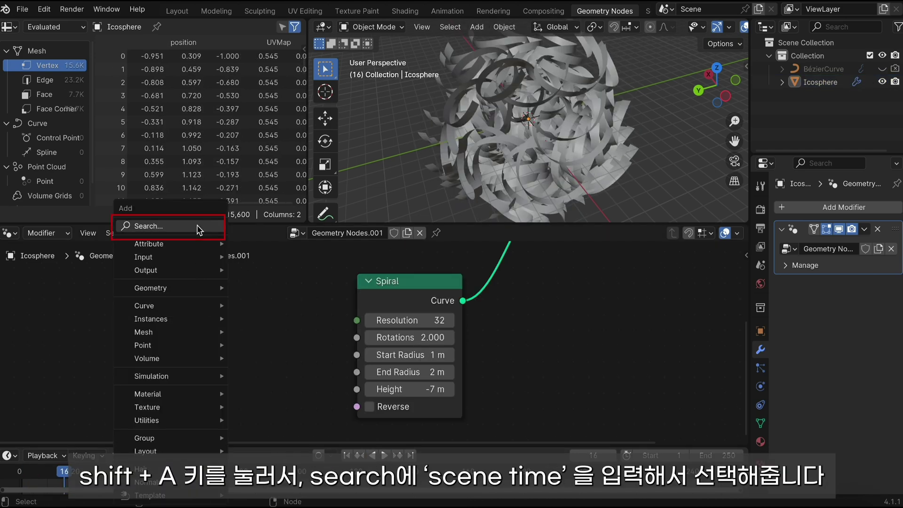
left_click(197, 230)
type("scene time")
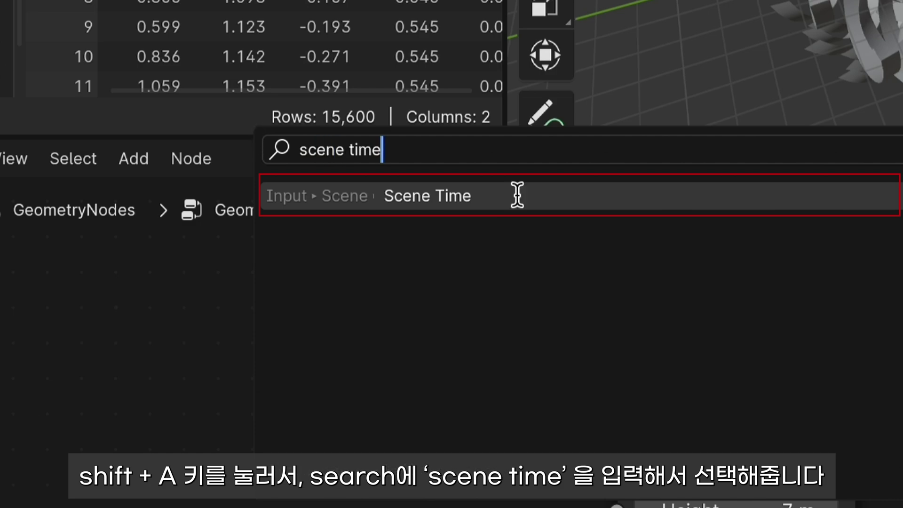
left_click(308, 258)
left_click(56, 206)
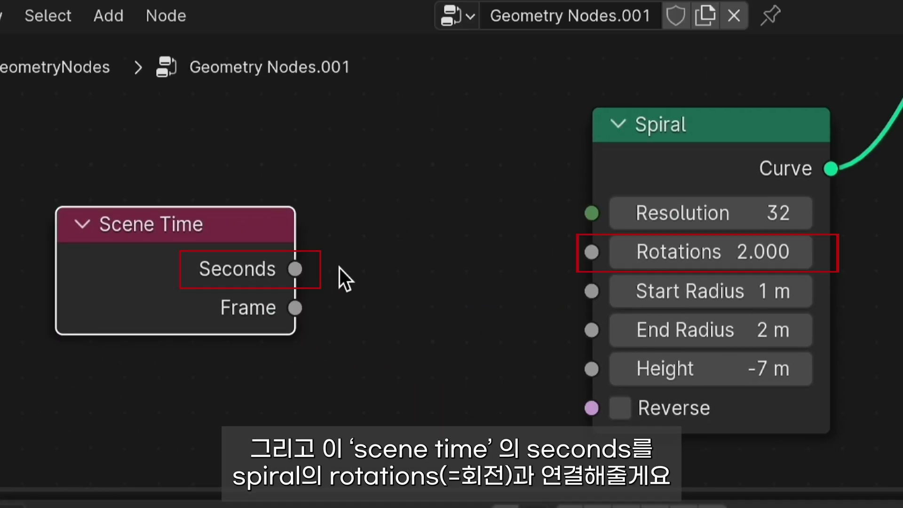
left_click_drag(296, 268, 594, 253)
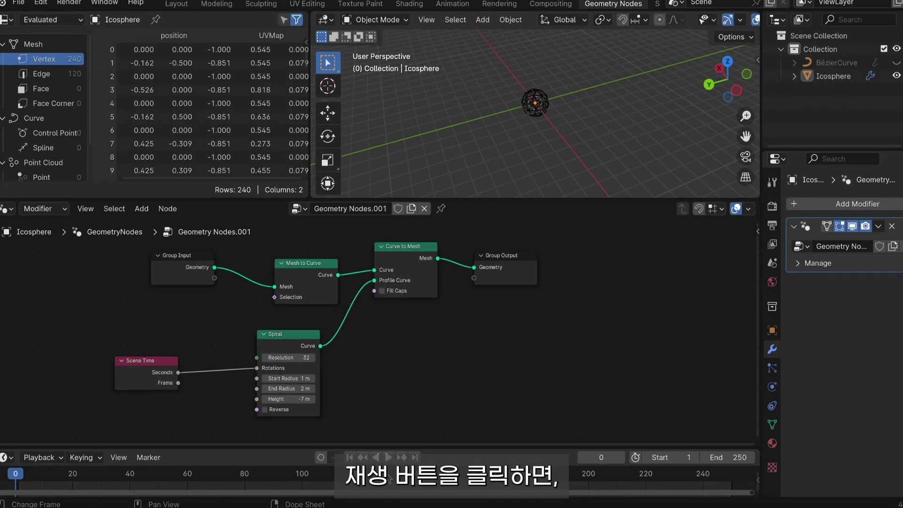
Play the animation to watch the spiral ribbons spin.
left_click(378, 455)
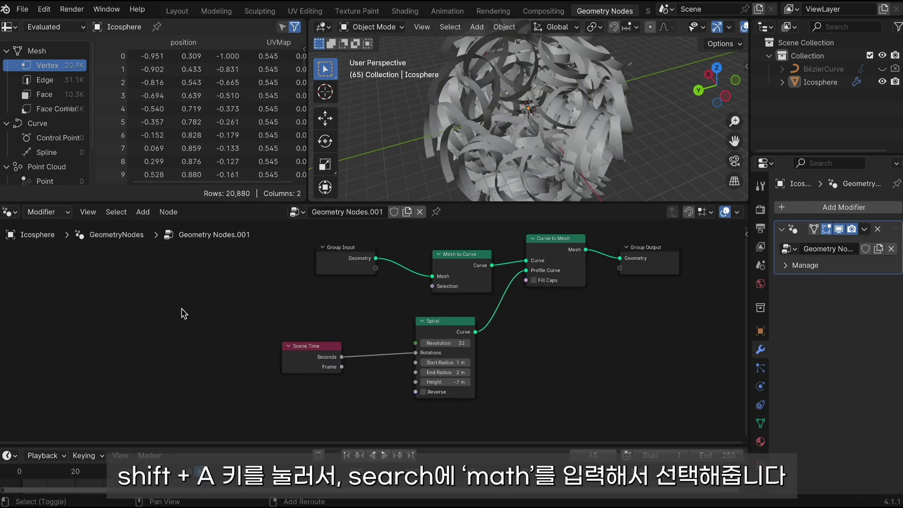
Add a Math node set to Multiply and insert it on the Scene Time-to-Rotations link.
key("shift+a")
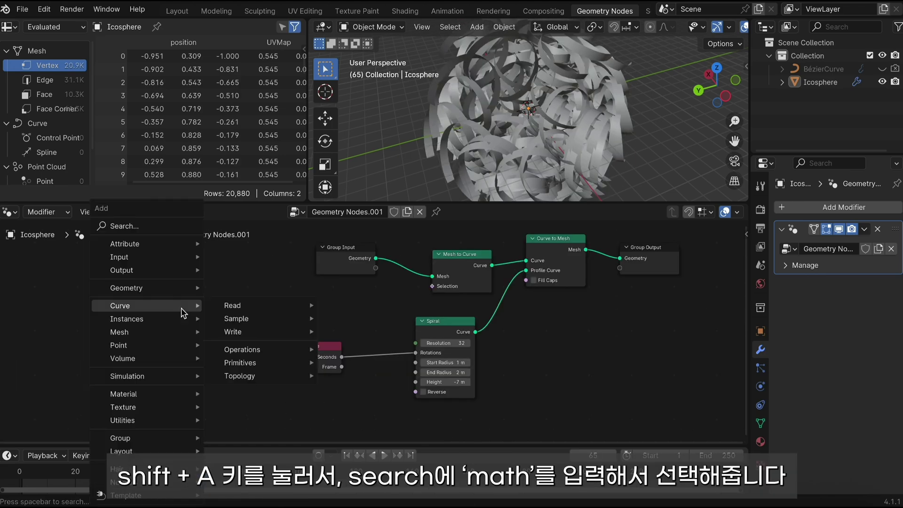
left_click(172, 222)
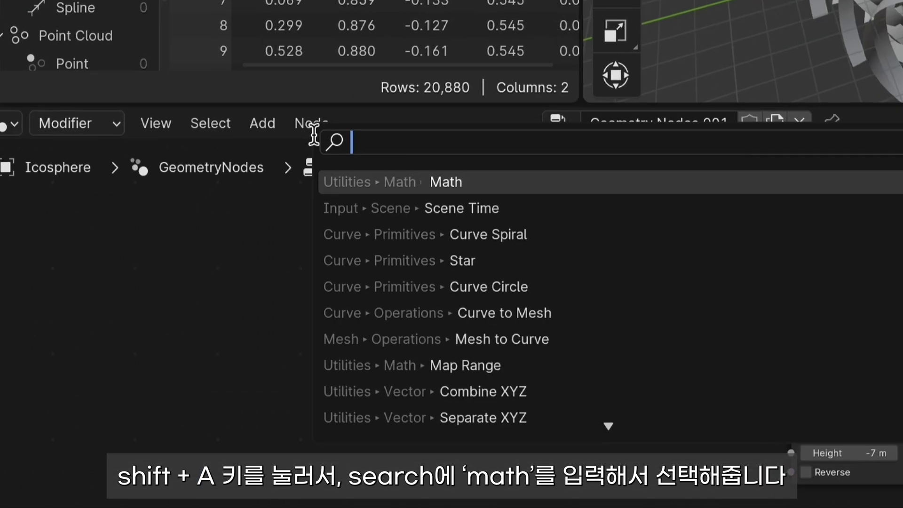
type("mat")
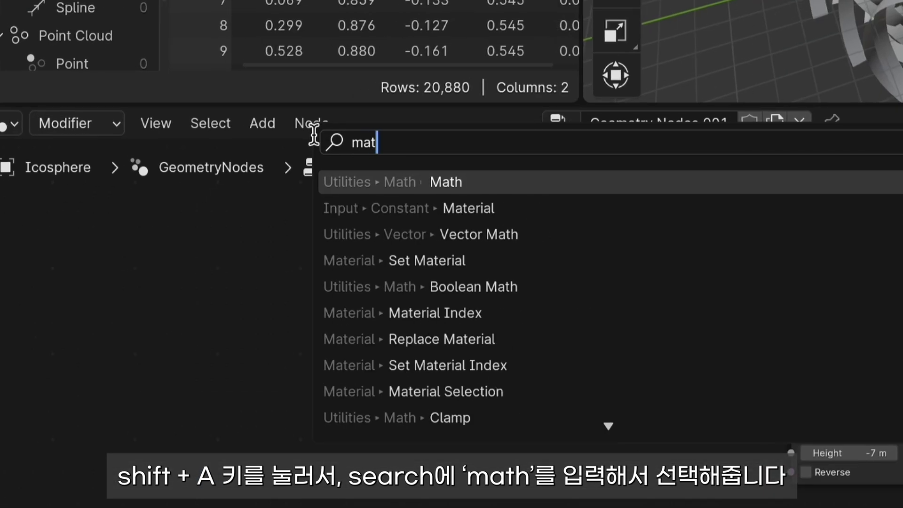
type("h")
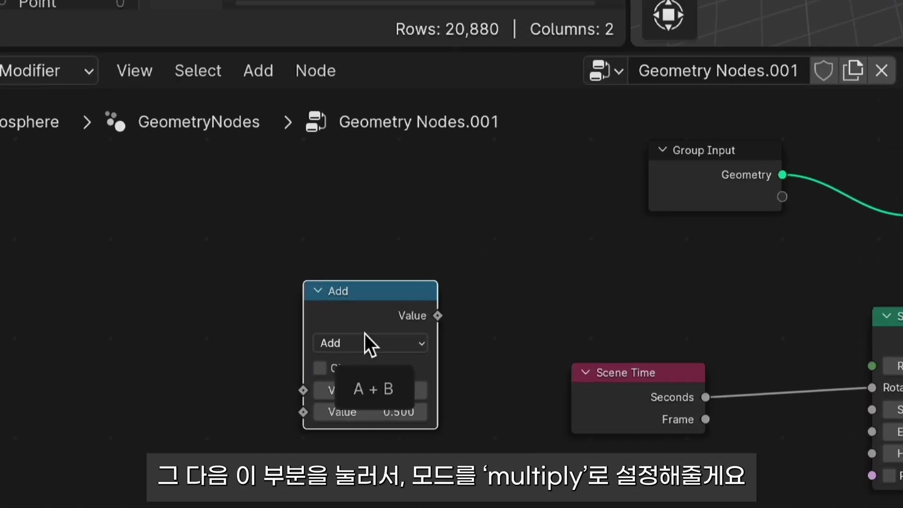
left_click(435, 223)
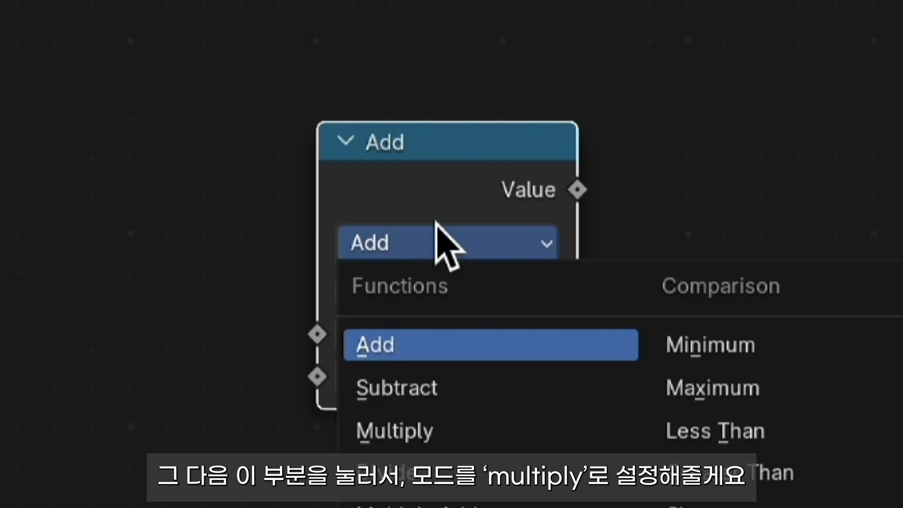
left_click(456, 435)
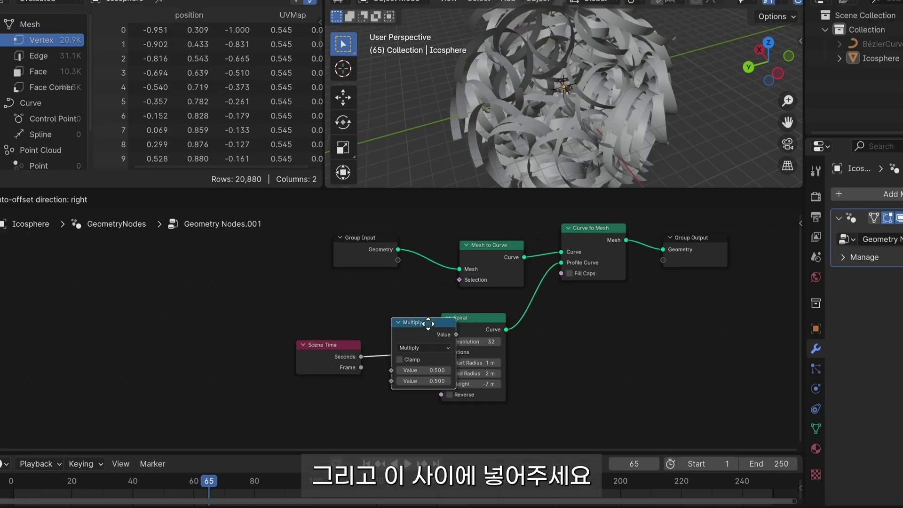
left_click_drag(436, 141, 375, 330)
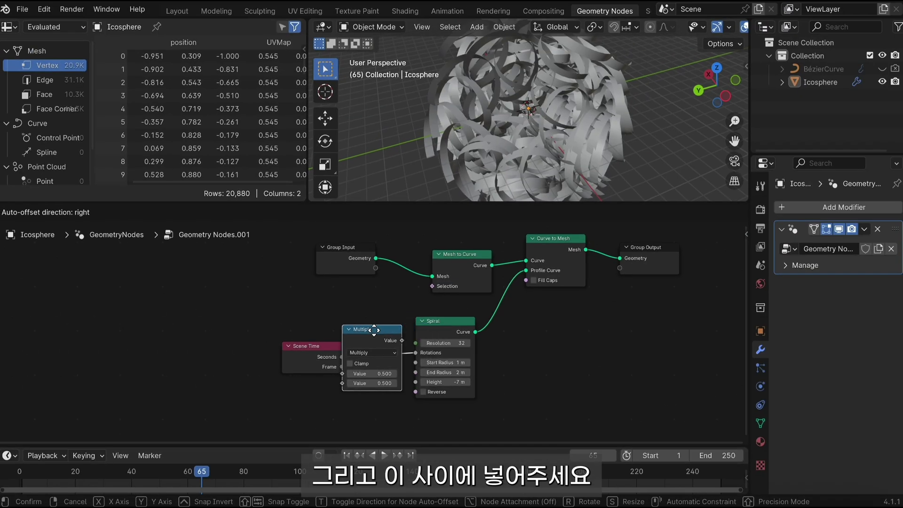
left_click(374, 329)
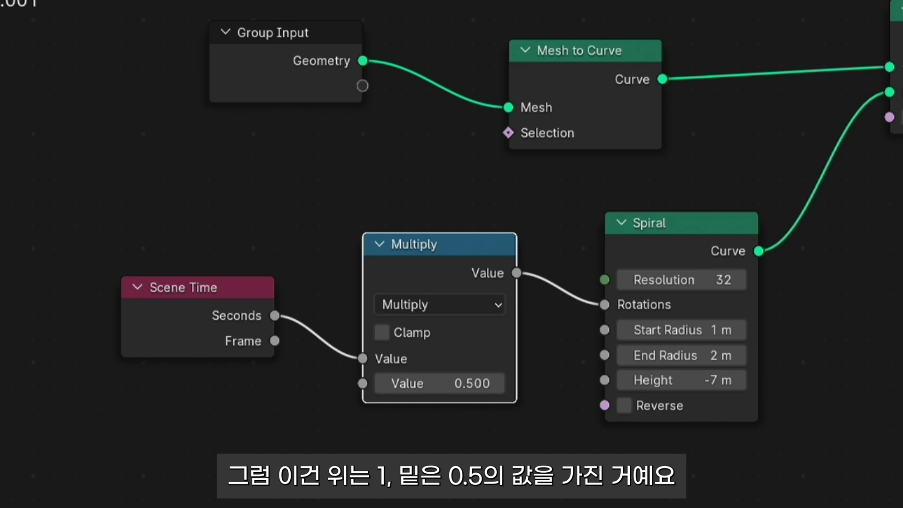
Reveal the timeline and preview the ribbon animation.
left_click_drag(132, 506, 132, 485)
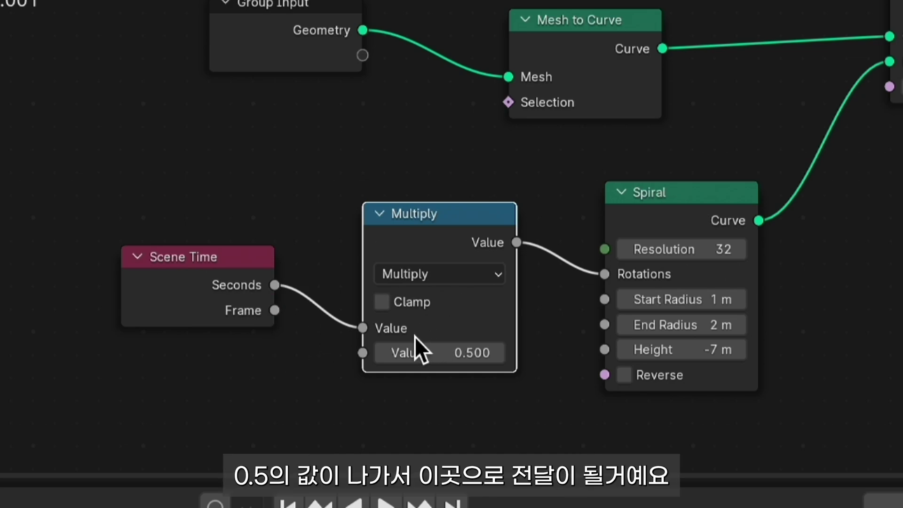
key("space")
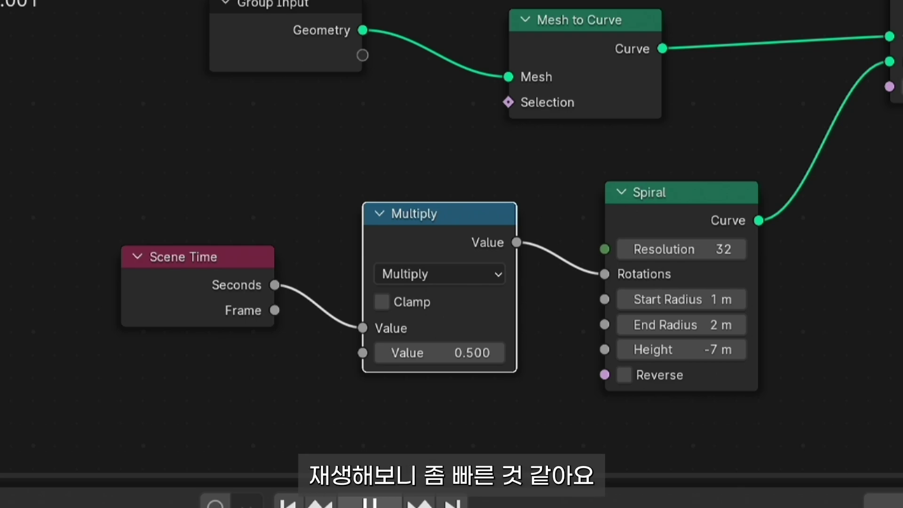
key("space")
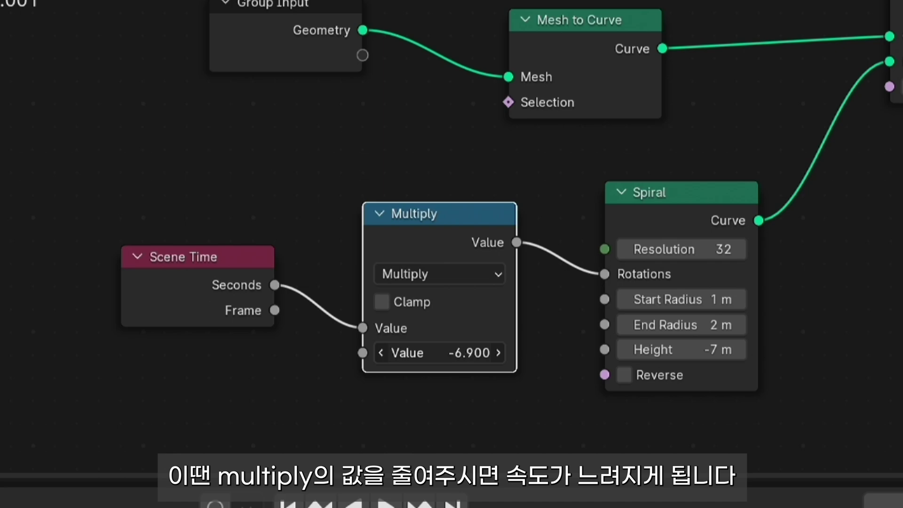
Lower the Multiply node's second value to 0.200 and replay to check the slower spin.
left_click_drag(437, 353, 428, 353)
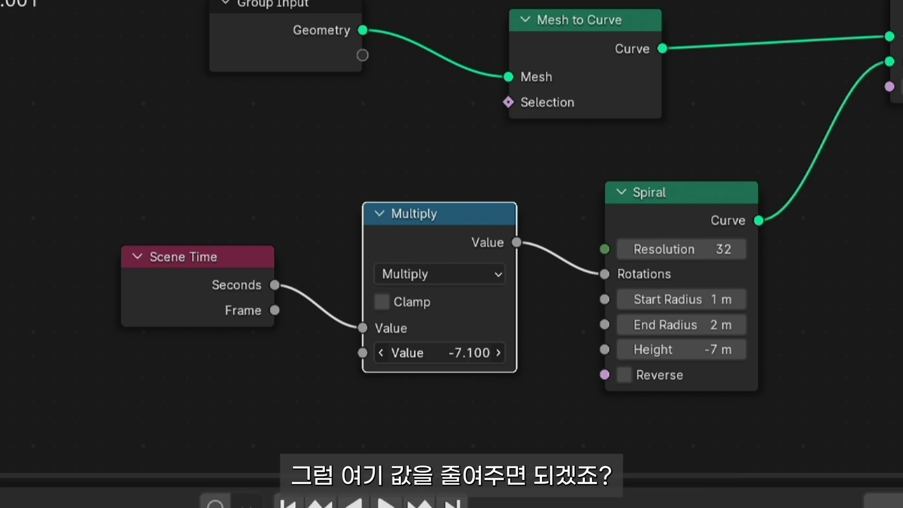
left_click(475, 353)
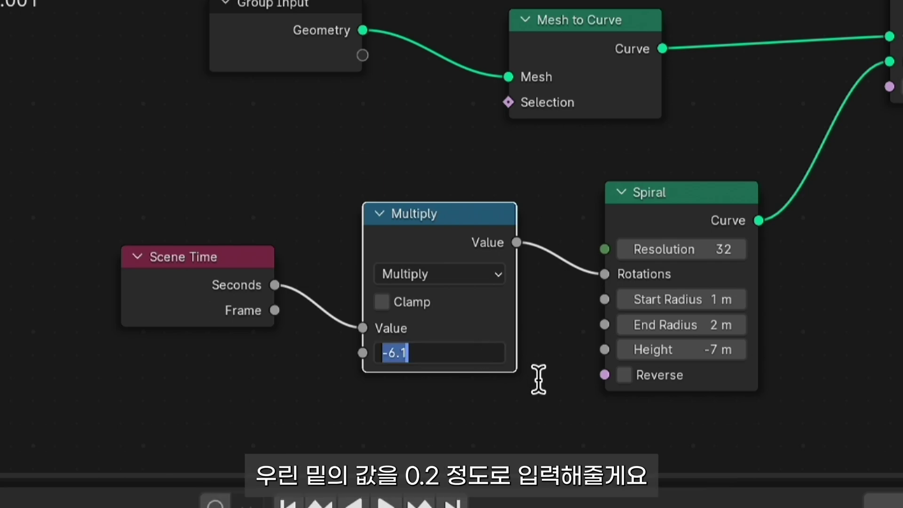
type("0.2")
key("Return")
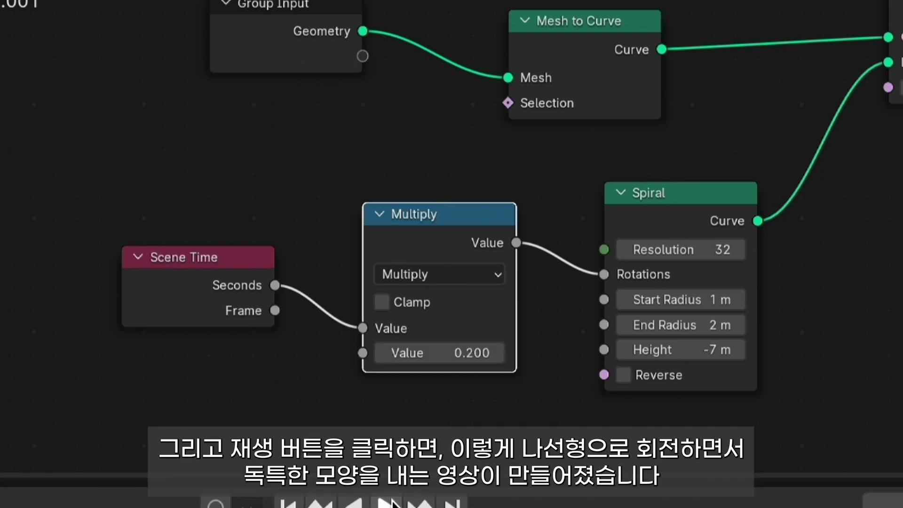
left_click(386, 431)
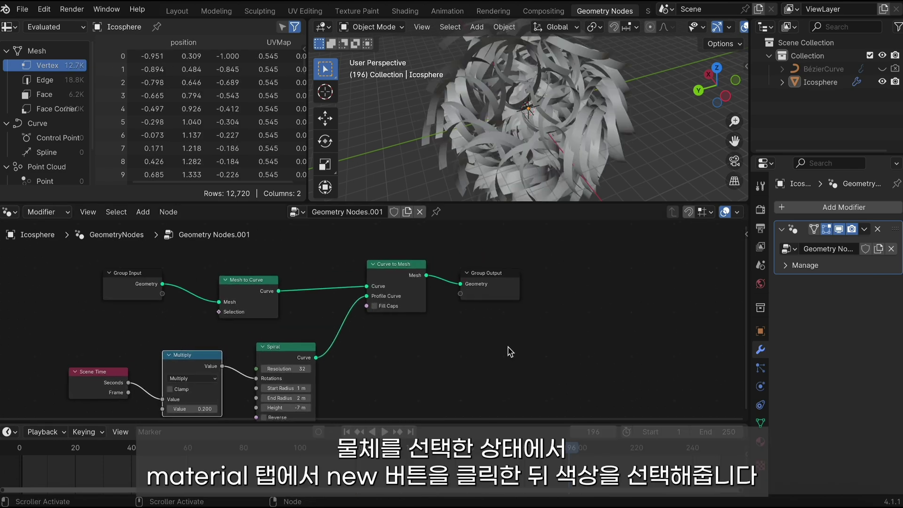
Give the Icosphere a new material with a red base colour.
left_click(583, 60)
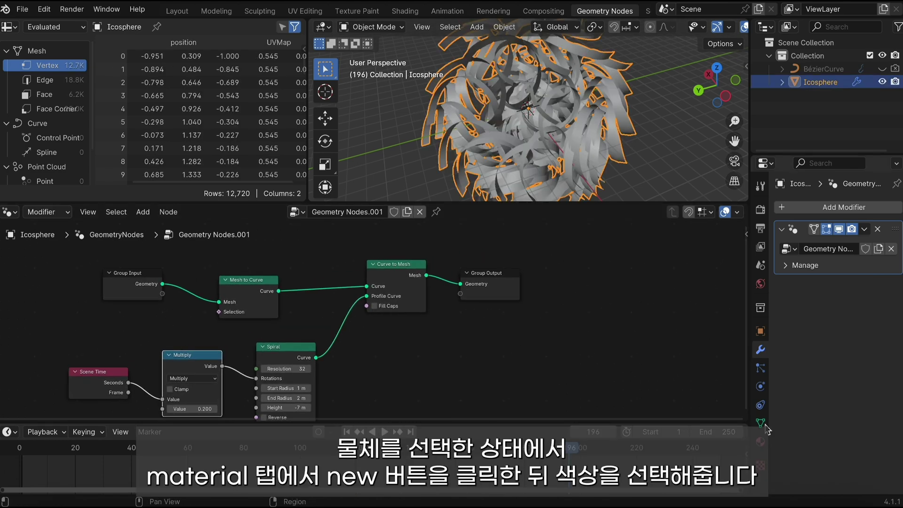
left_click(762, 442)
left_click(842, 265)
left_click(860, 370)
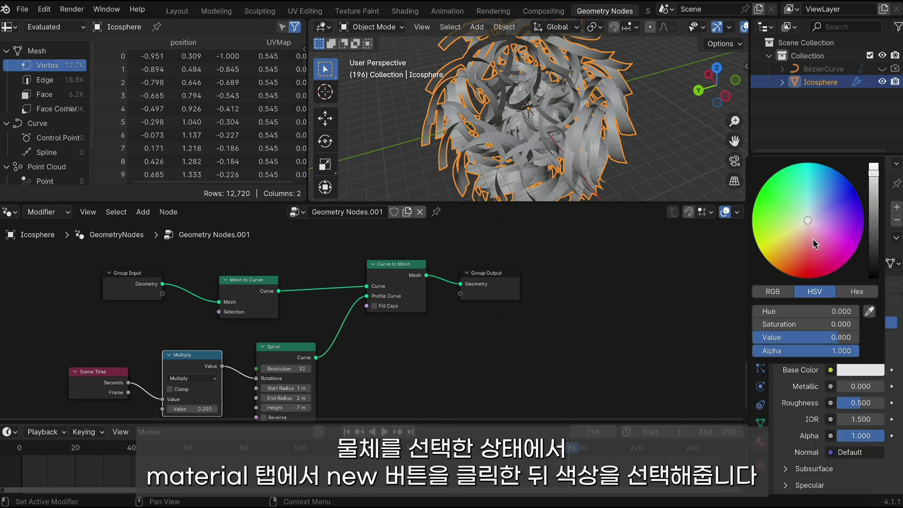
left_click_drag(813, 238, 805, 264)
left_click(655, 156)
Switch the viewport to Rendered shading and orbit around the ribbon burst.
key("z")
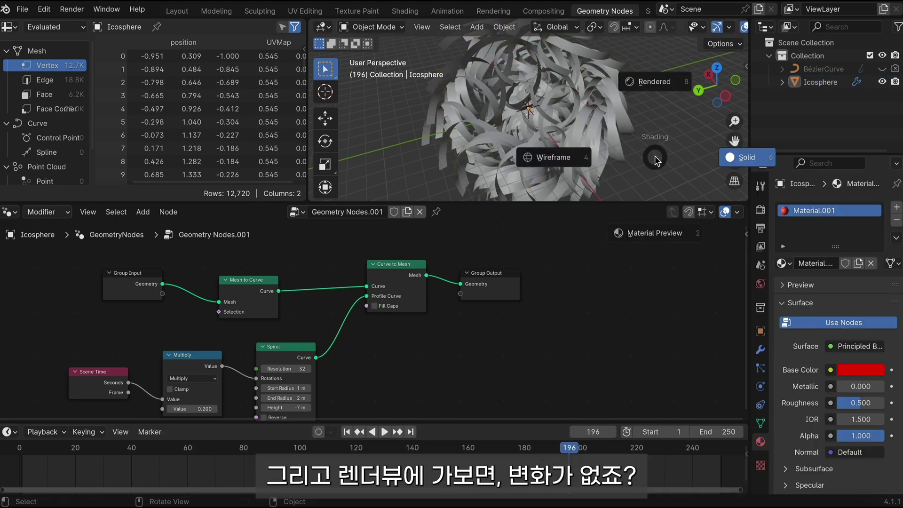
left_click(651, 129)
mouse_move(569, 161)
middle_mouse_down()
mouse_move(513, 133)
mouse_move(541, 141)
middle_mouse_up()
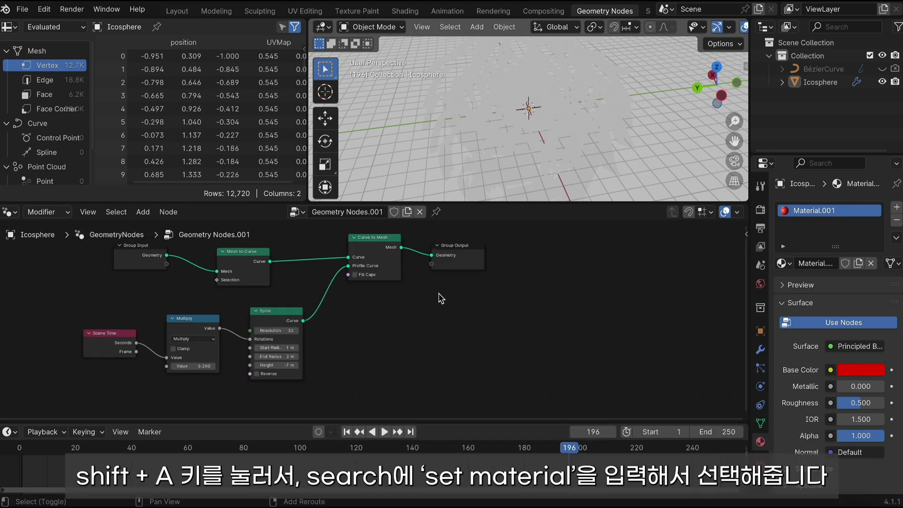
Insert a Set Material node before Group Output using Material.001, then play the animation.
key("shift+a")
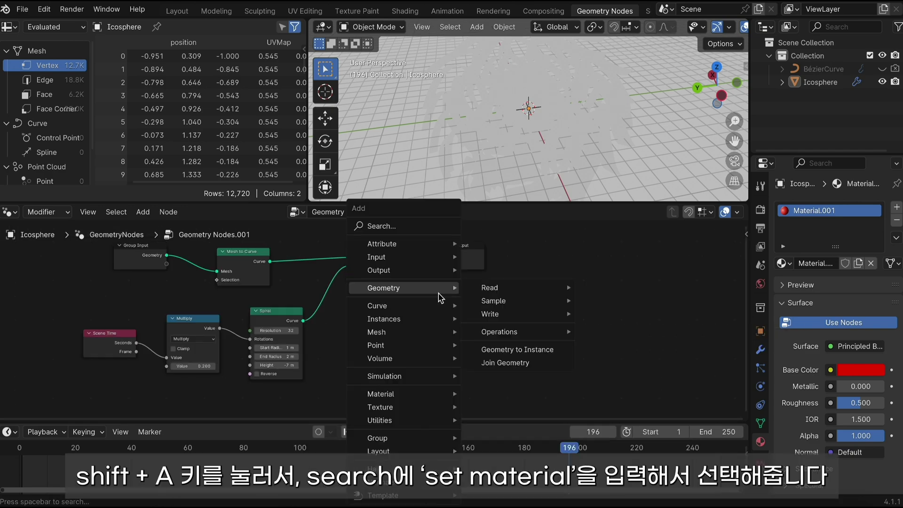
type("set mate")
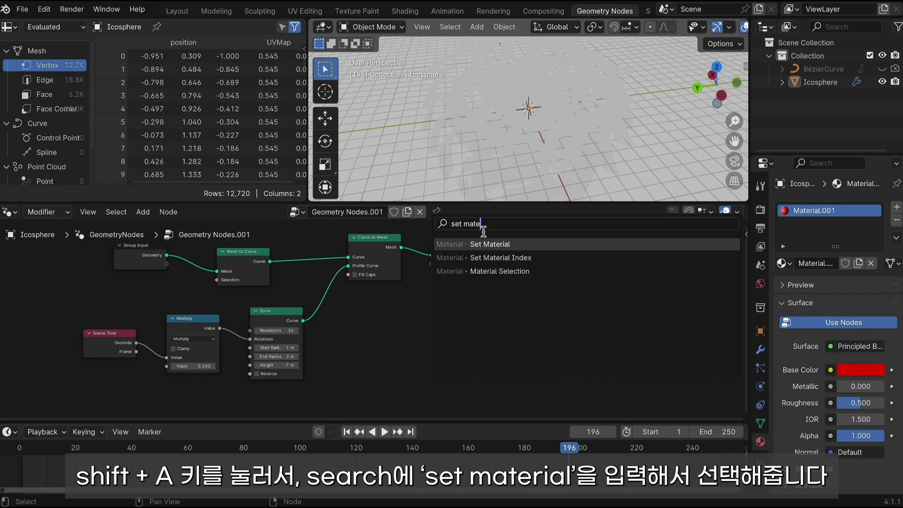
left_click(492, 244)
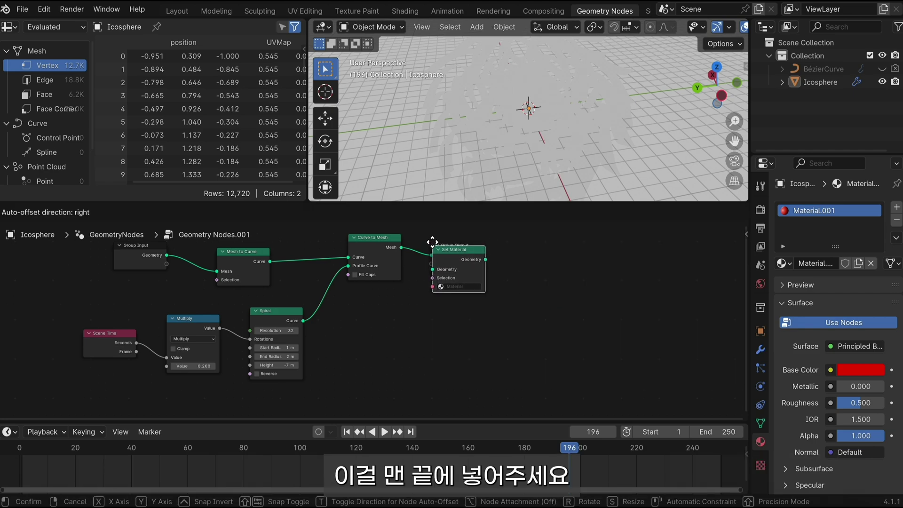
left_click(426, 238)
left_click(459, 277)
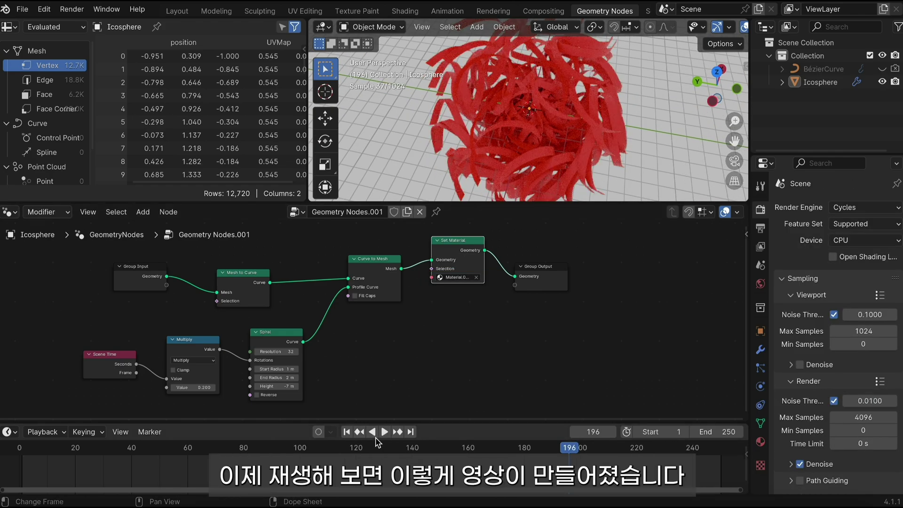
left_click(383, 433)
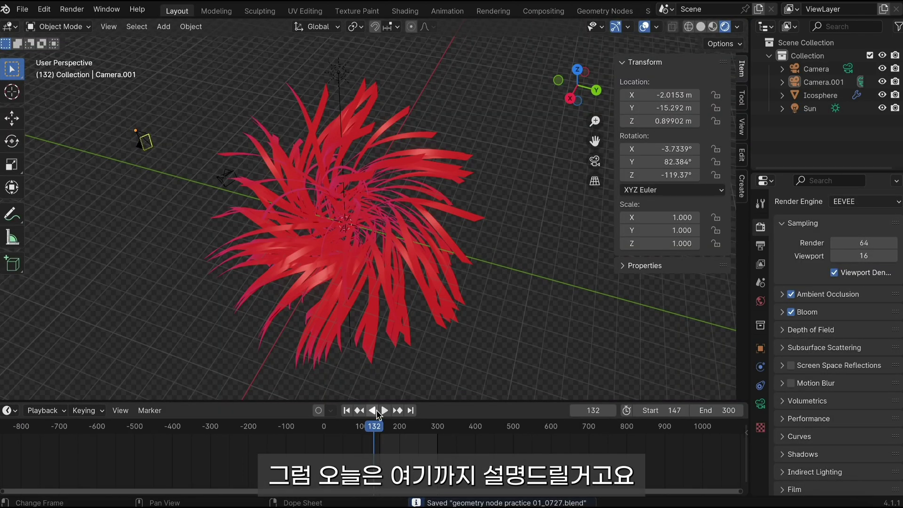
Play back the finished red spiral-ribbon animation in the Layout view.
left_click(384, 410)
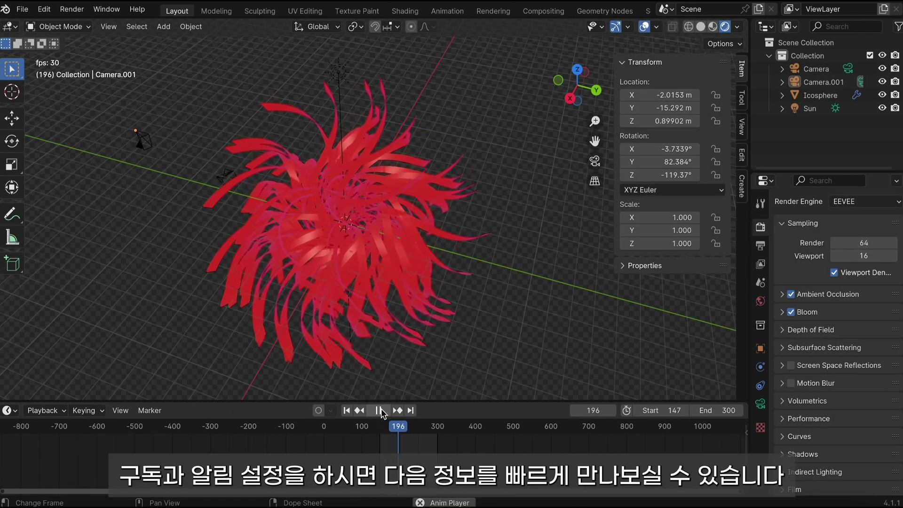